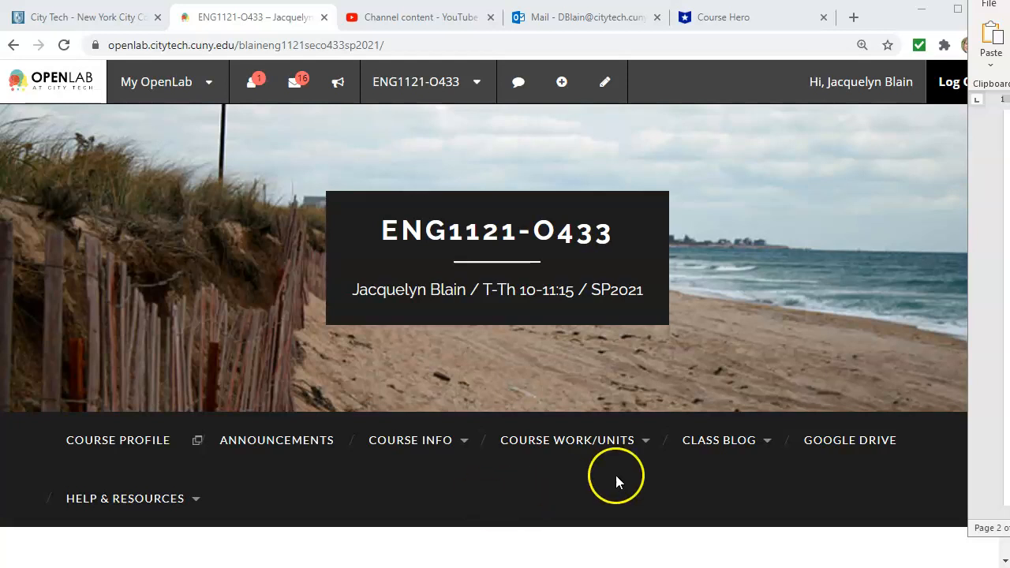
- Create a new post on the ENG1121-O433 course site, titled "Introductions - " followed by the author's first name
mouse_move(718, 439)
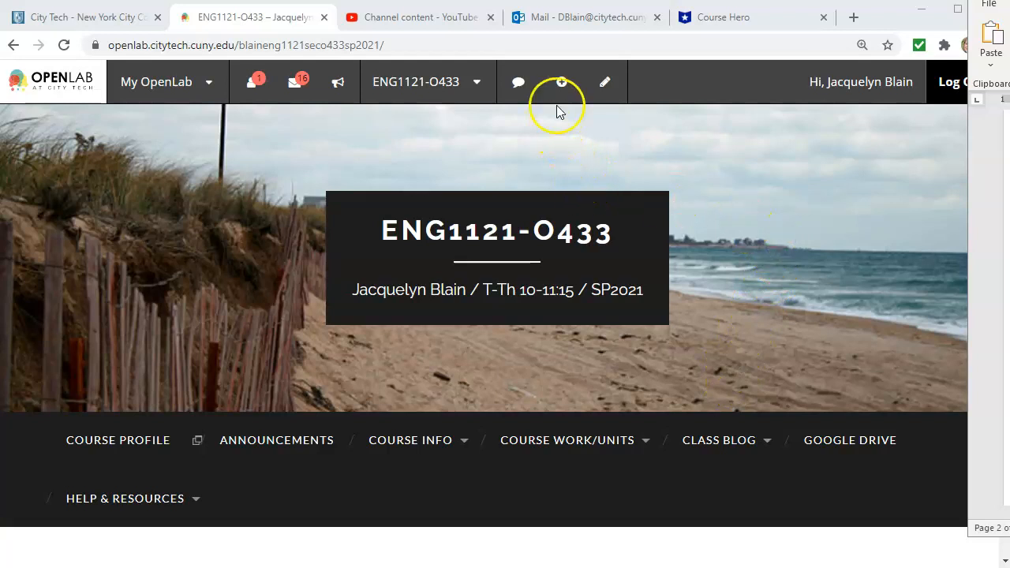
mouse_move(557, 83)
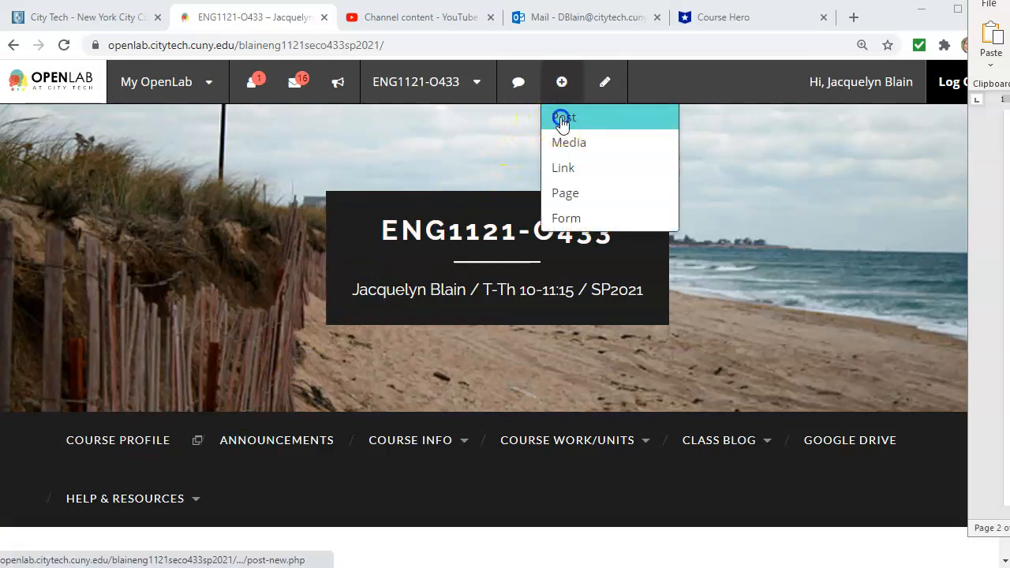
click(562, 120)
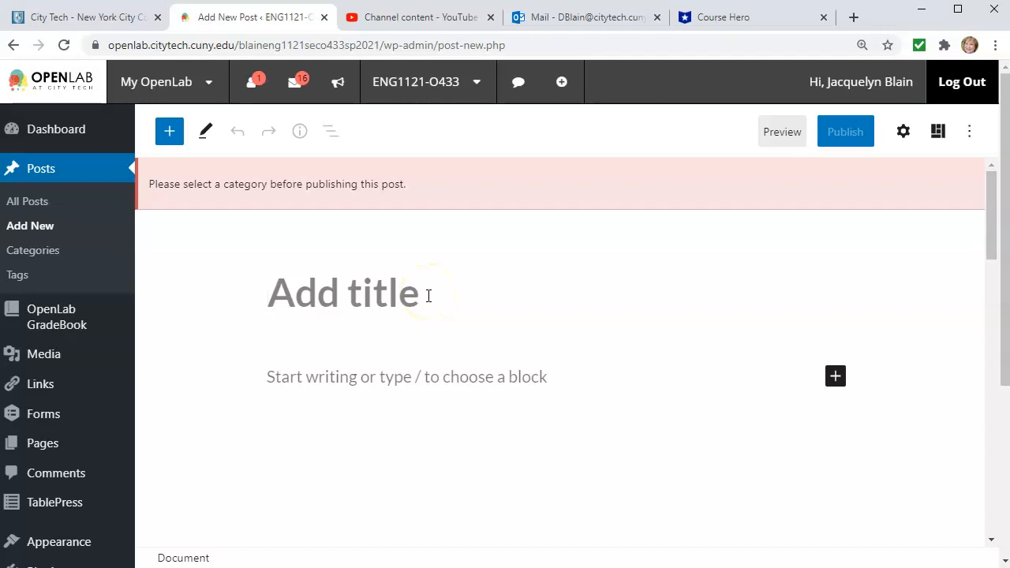
text(Introductions - jackie)
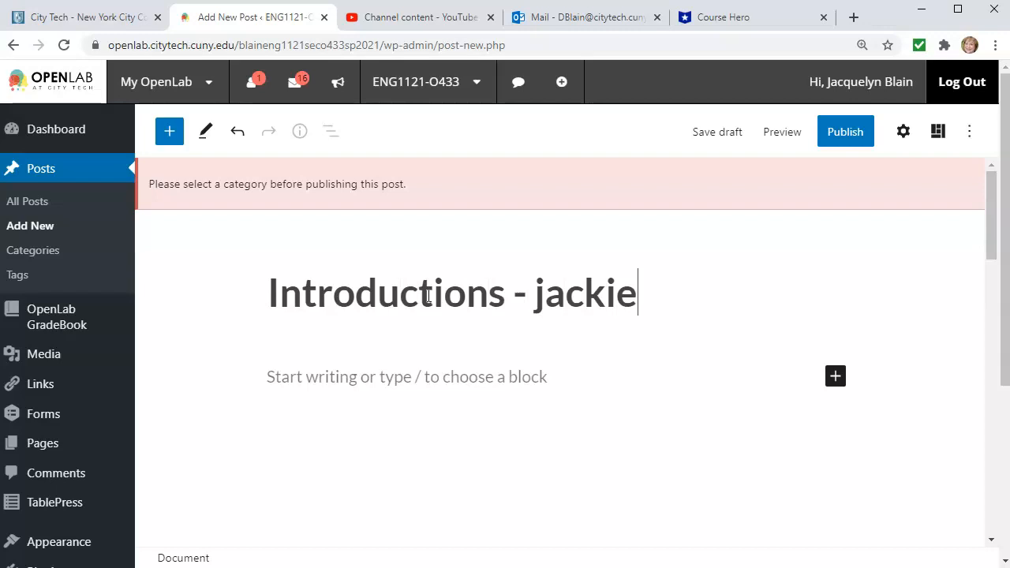
key(Return)
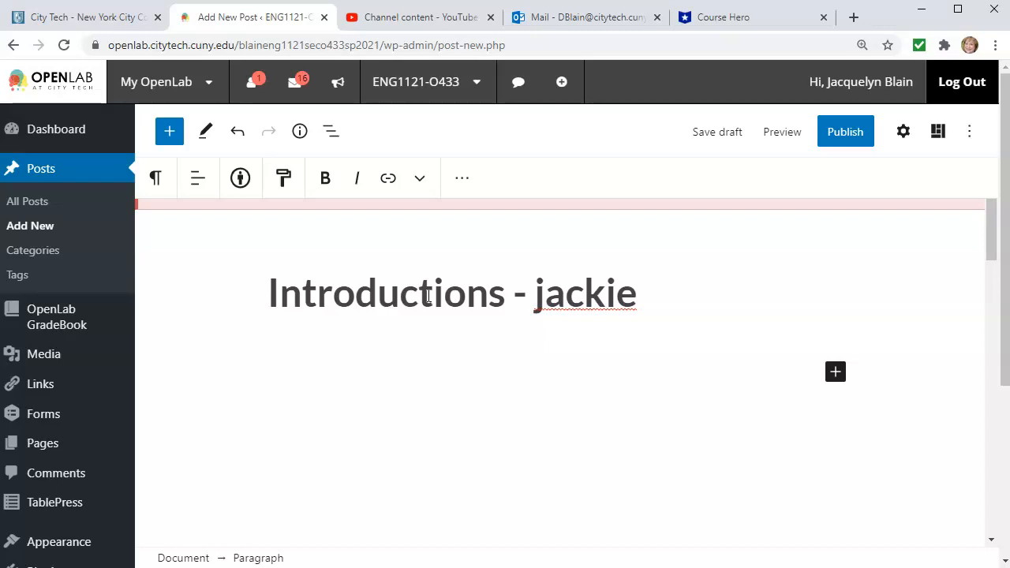
- Write the body paragraph "I watched the video and read the piece, and I'd like to add some stuff here." and start a new paragraph
text(I watched t)
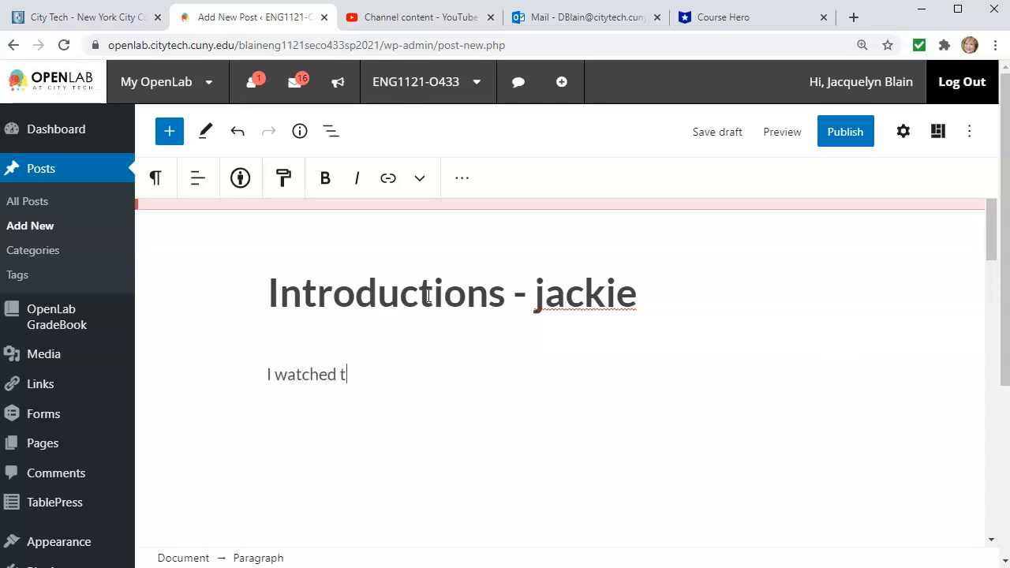
text(he video and read t)
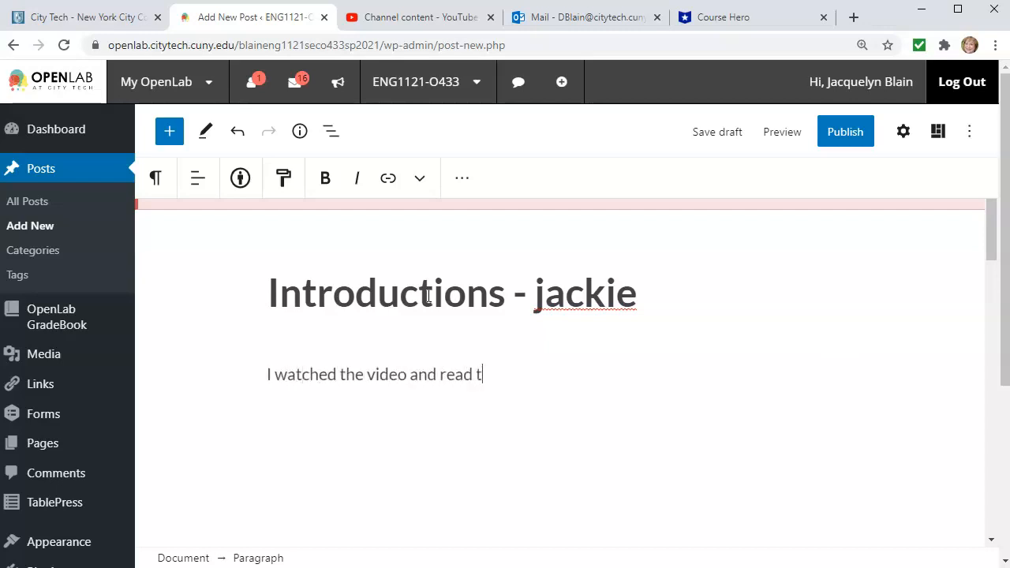
text(he piece, and I'd li)
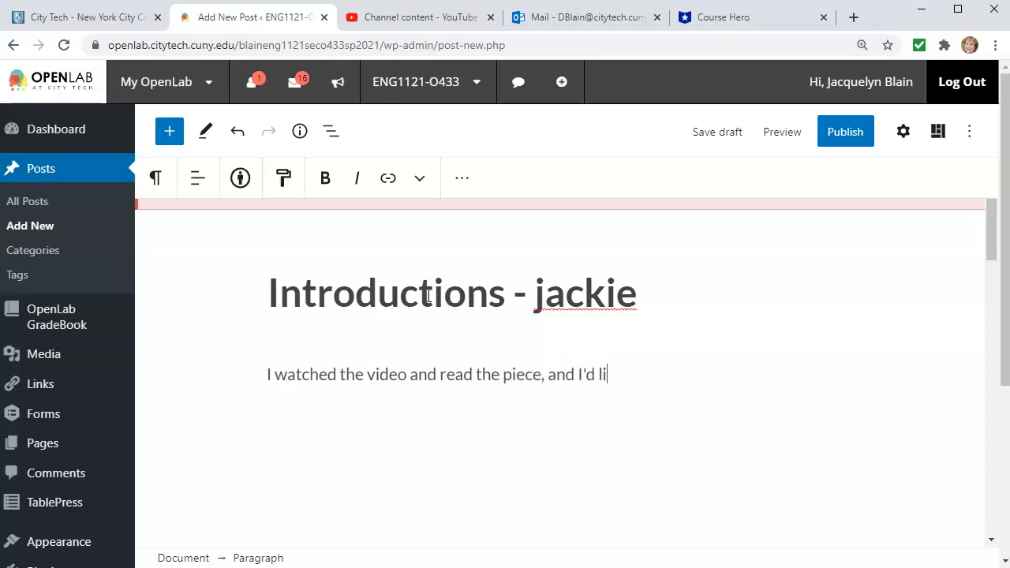
text(ke to add some s)
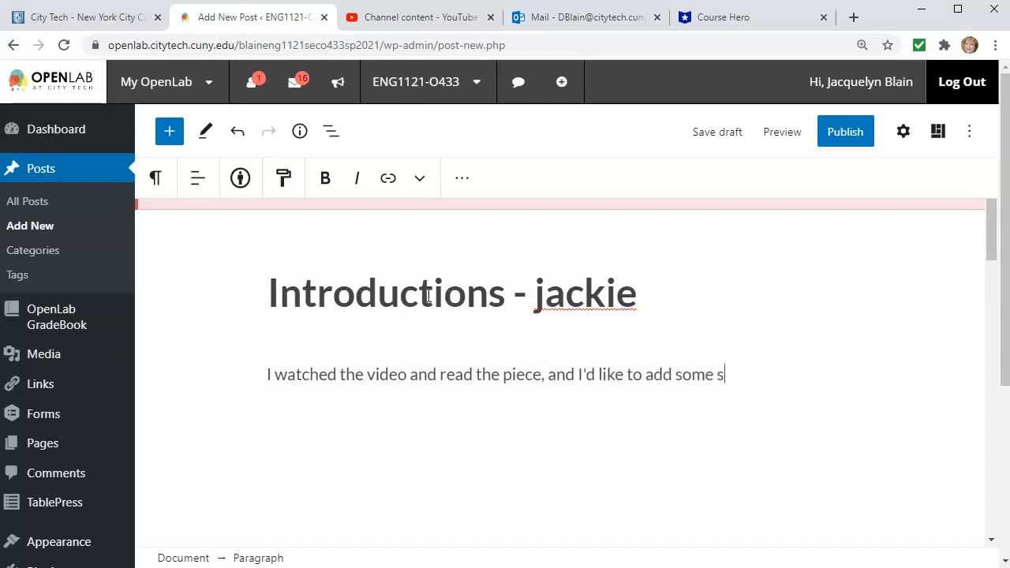
text(tuff here.)
key(Return)
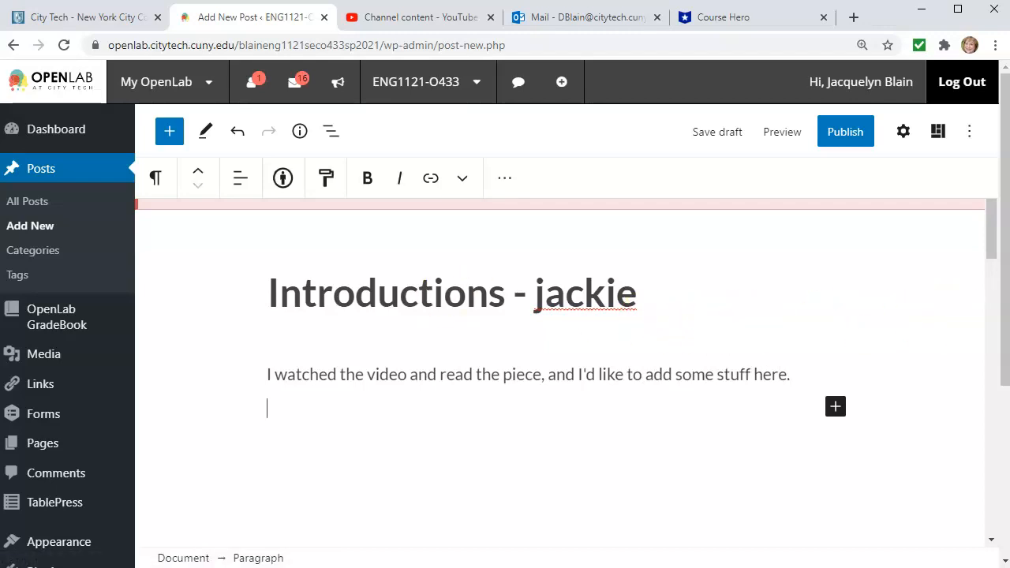
- Open the block library and examine the text and media blocks, including Heading, Image, Gallery, Audio and Video
click(168, 132)
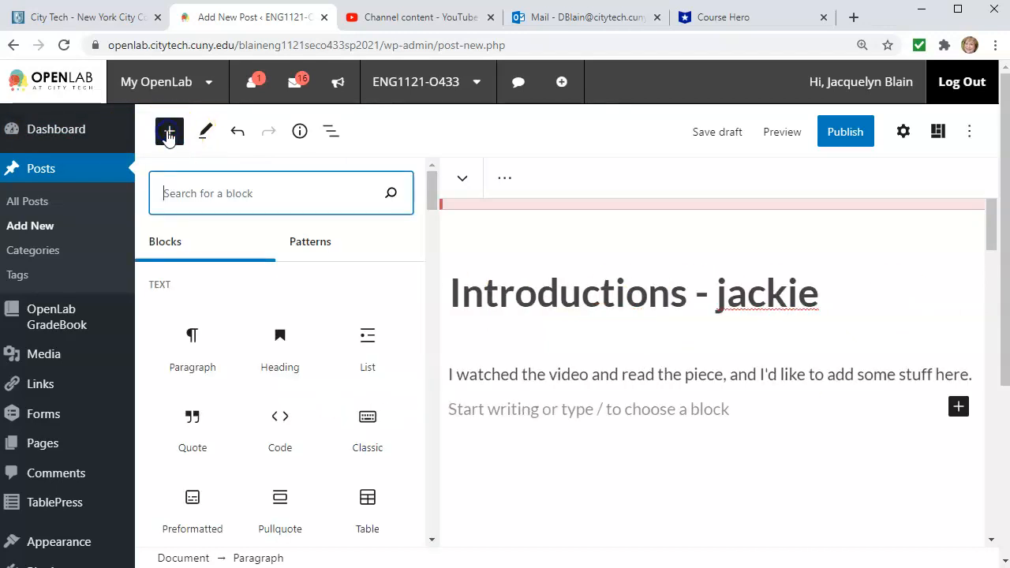
scroll(224, 308, down, 3)
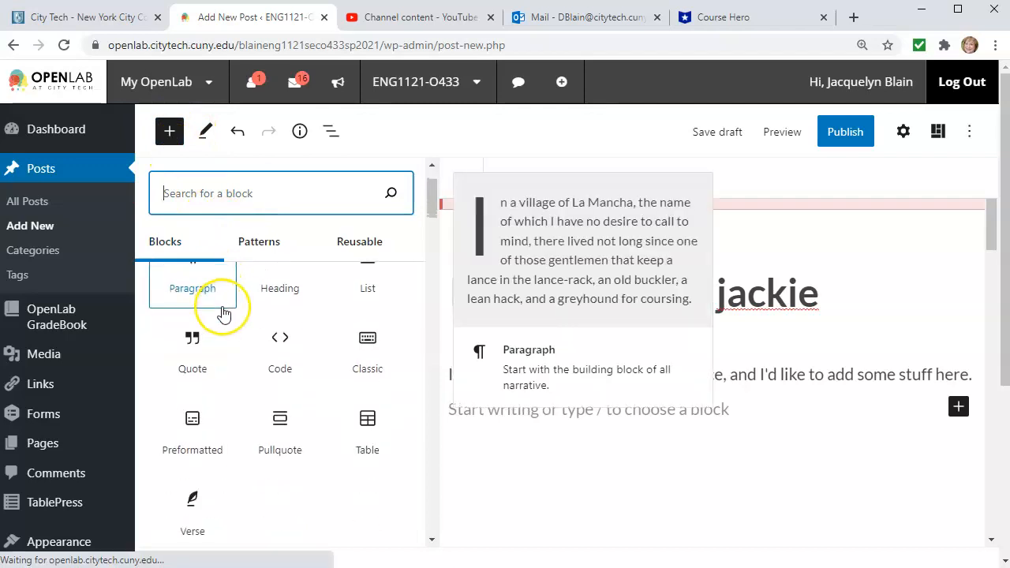
scroll(222, 312, down, 1)
scroll(252, 327, up, 2)
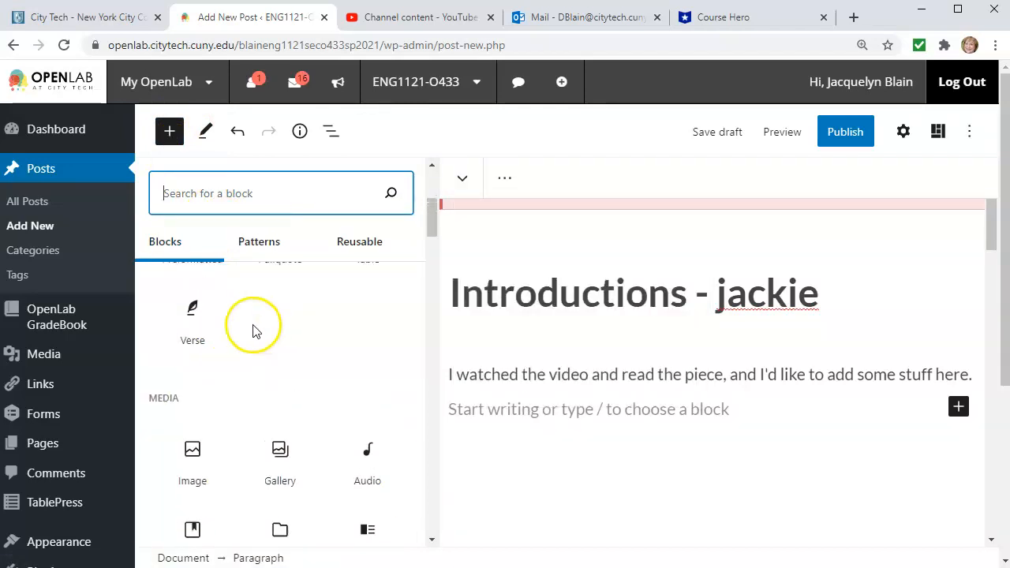
scroll(240, 323, up, 2)
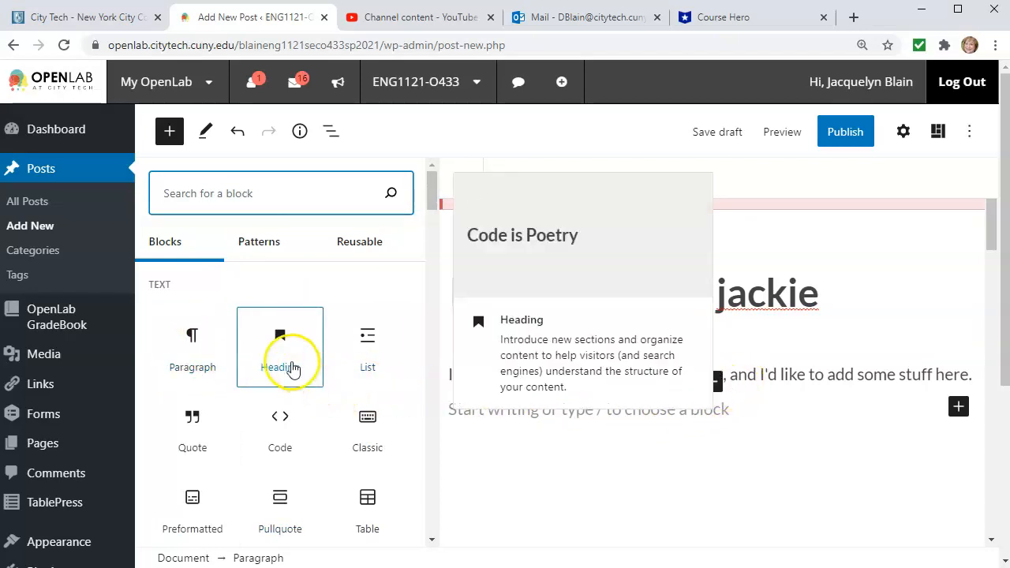
scroll(330, 408, down, 1)
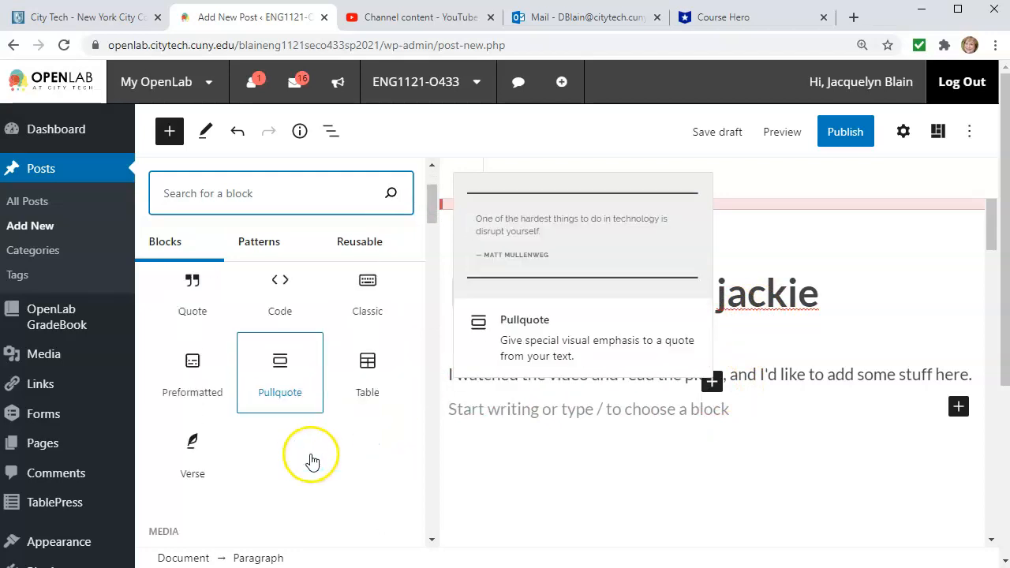
scroll(309, 456, down, 2)
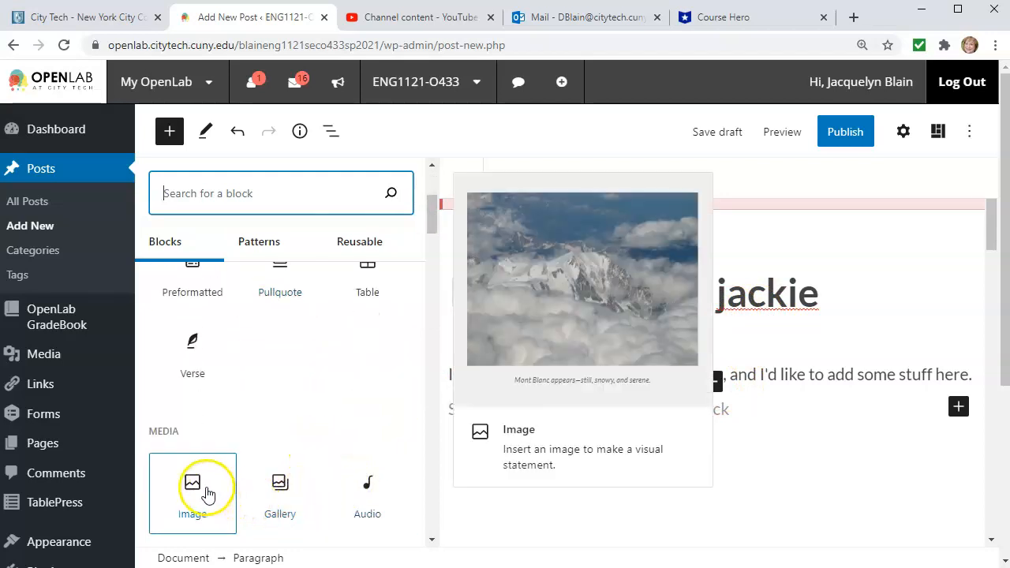
scroll(208, 493, down, 1)
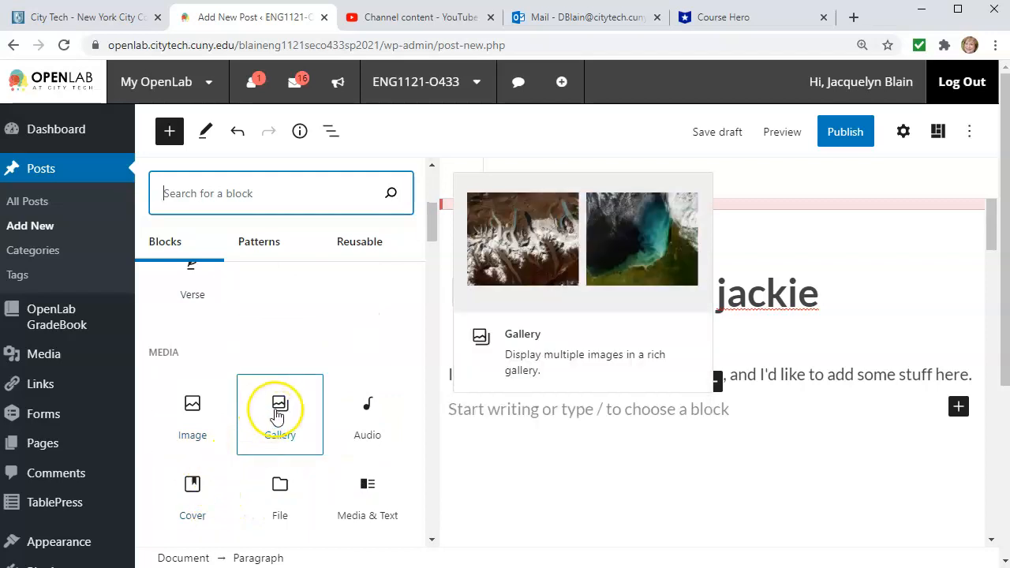
click(276, 415)
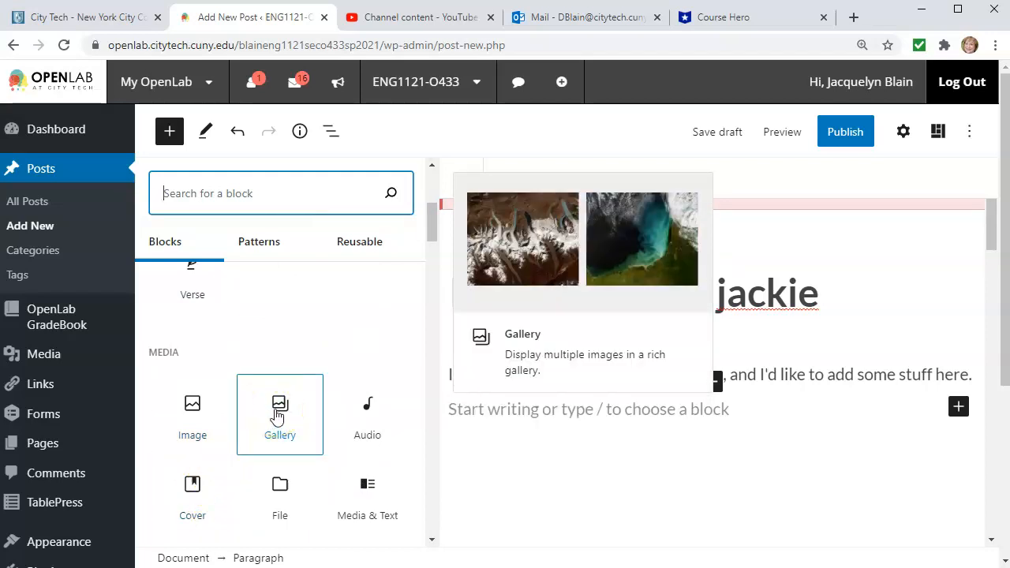
click(363, 421)
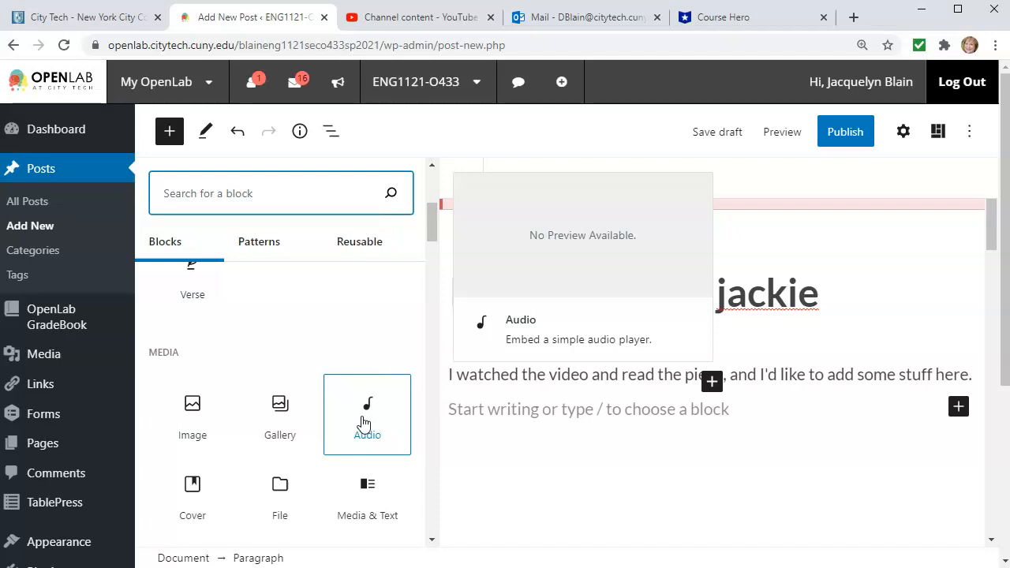
scroll(229, 462, down, 1)
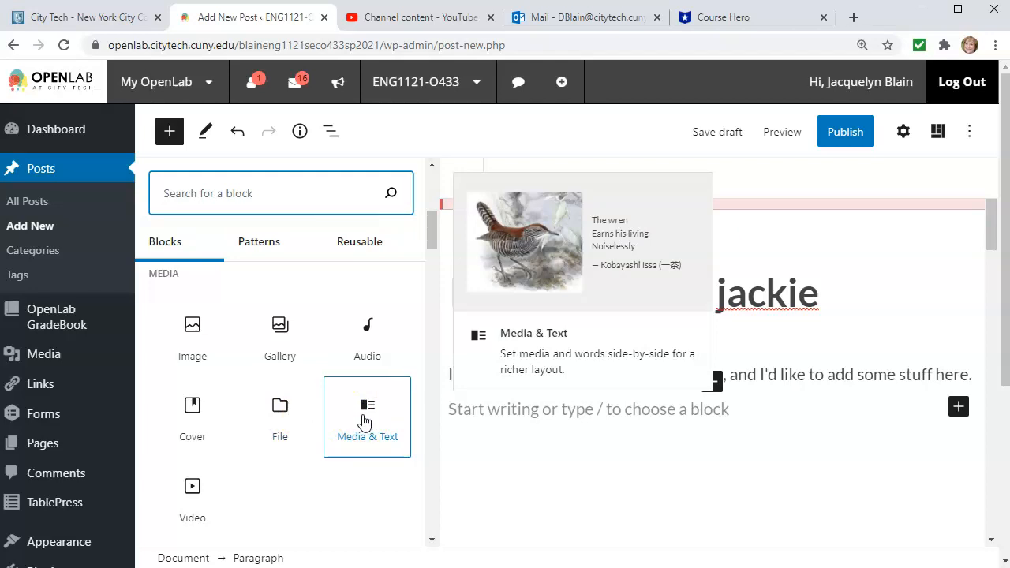
scroll(365, 422, down, 1)
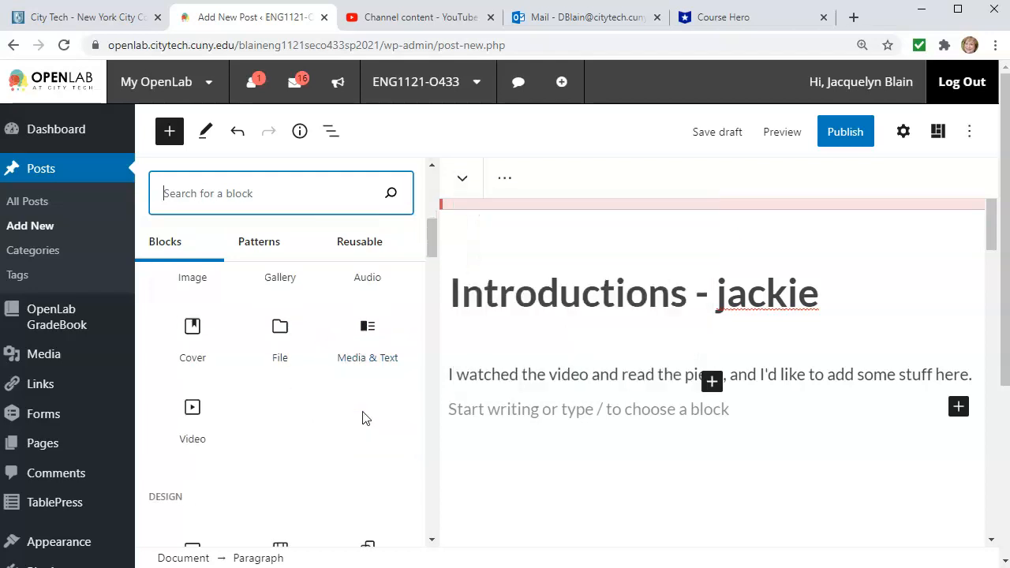
click(191, 412)
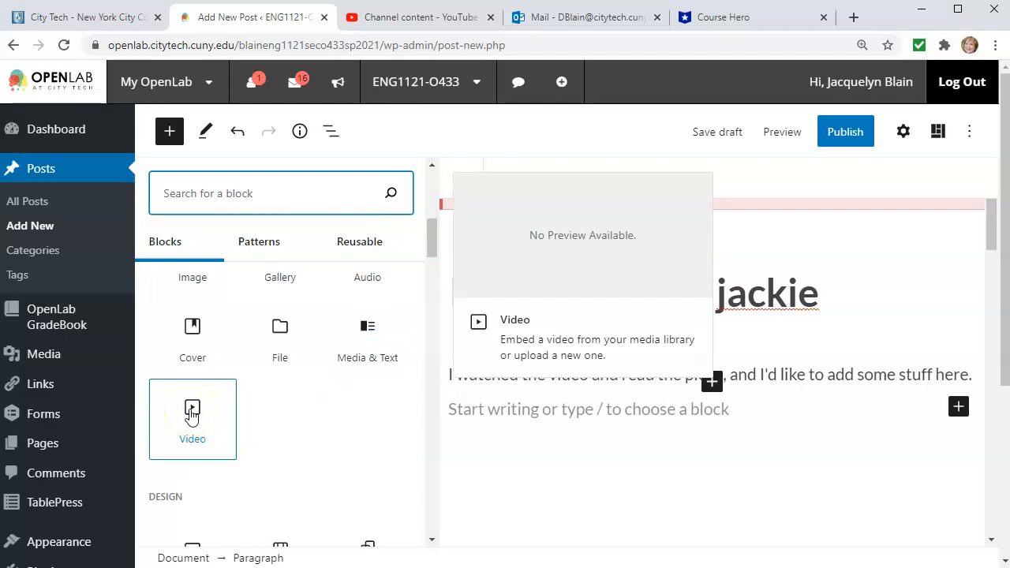
- Examine the design and widget blocks and the first embed blocks, such as YouTube, Twitter, SoundCloud and Spotify
scroll(232, 414, down, 3)
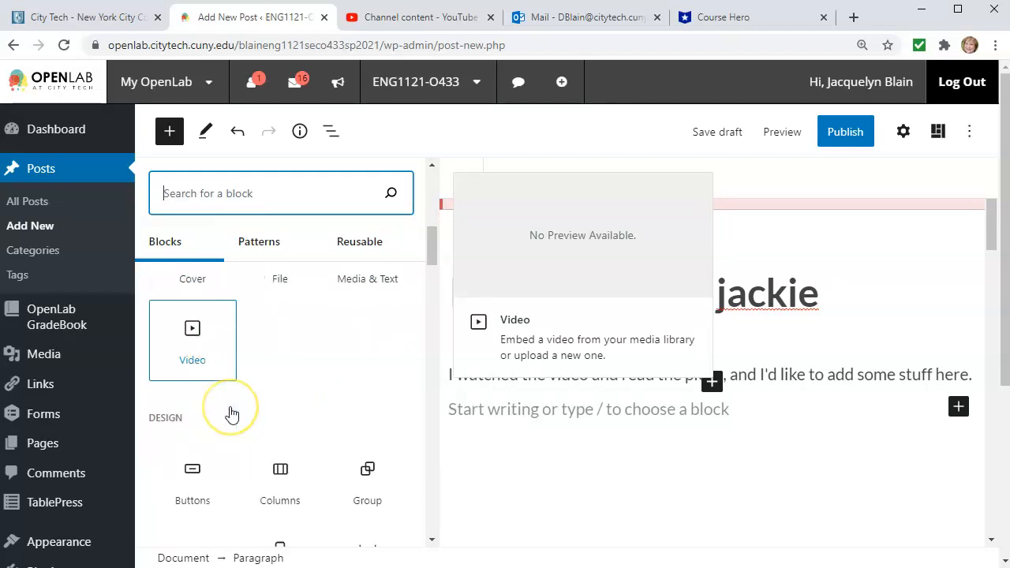
scroll(245, 416, down, 2)
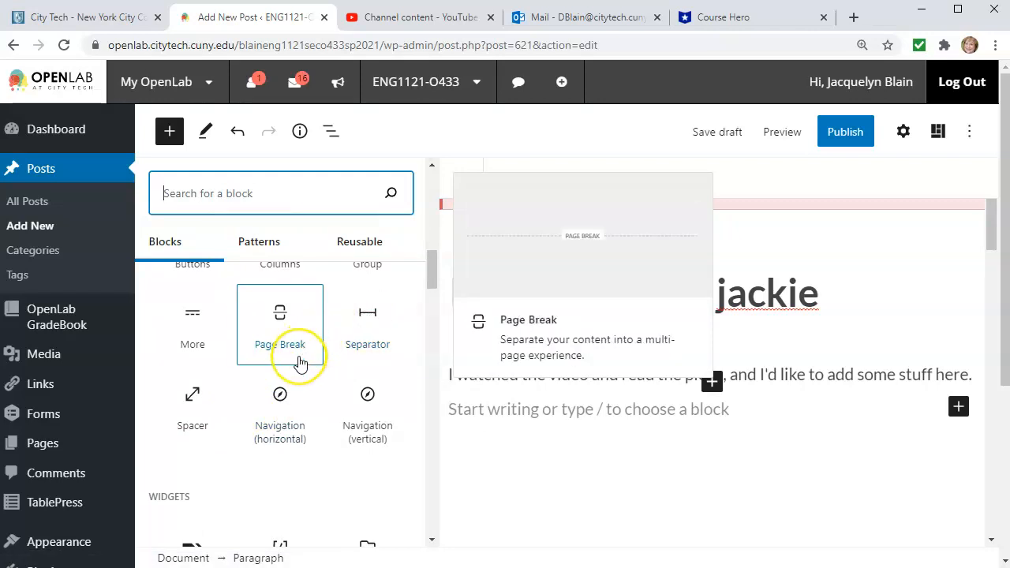
scroll(300, 356, down, 3)
scroll(272, 351, down, 5)
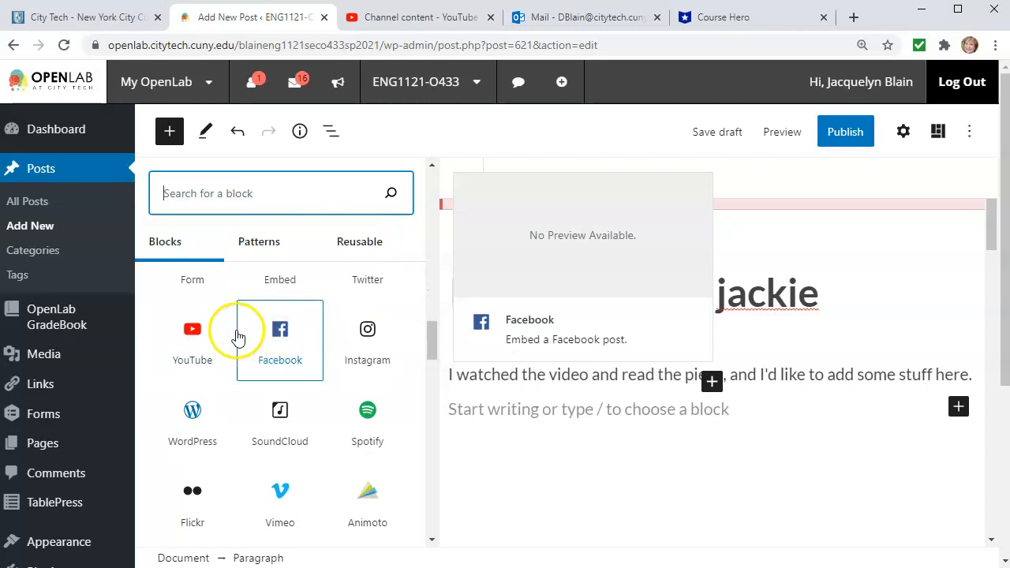
scroll(236, 333, up, 3)
mouse_move(192, 489)
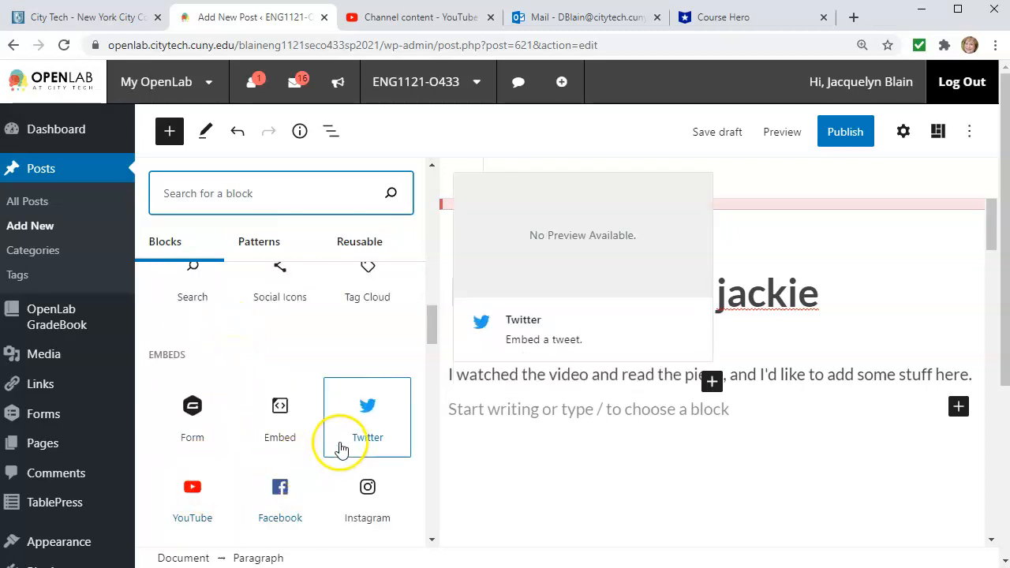
scroll(363, 417, down, 1)
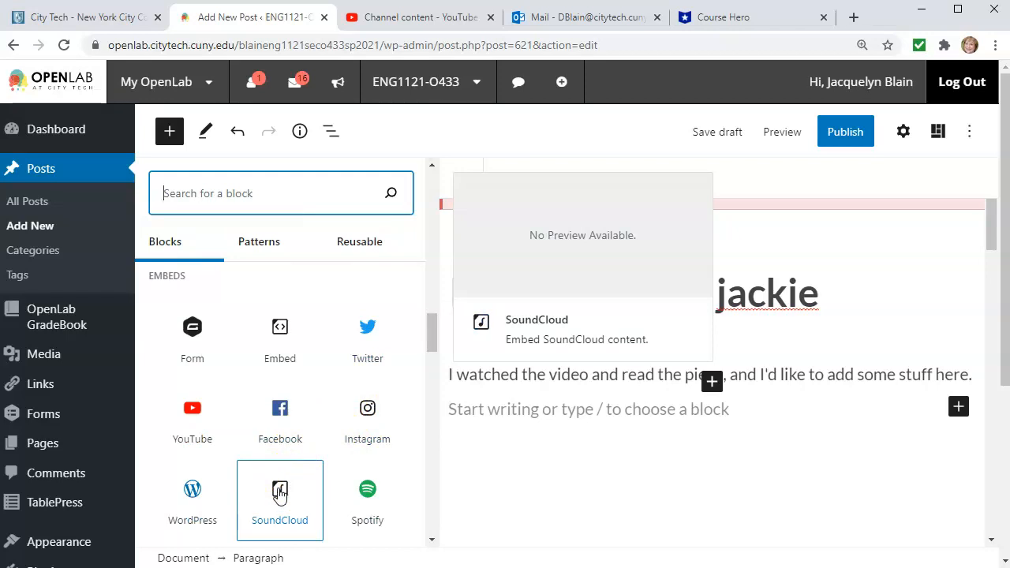
click(307, 498)
scroll(340, 500, down, 1)
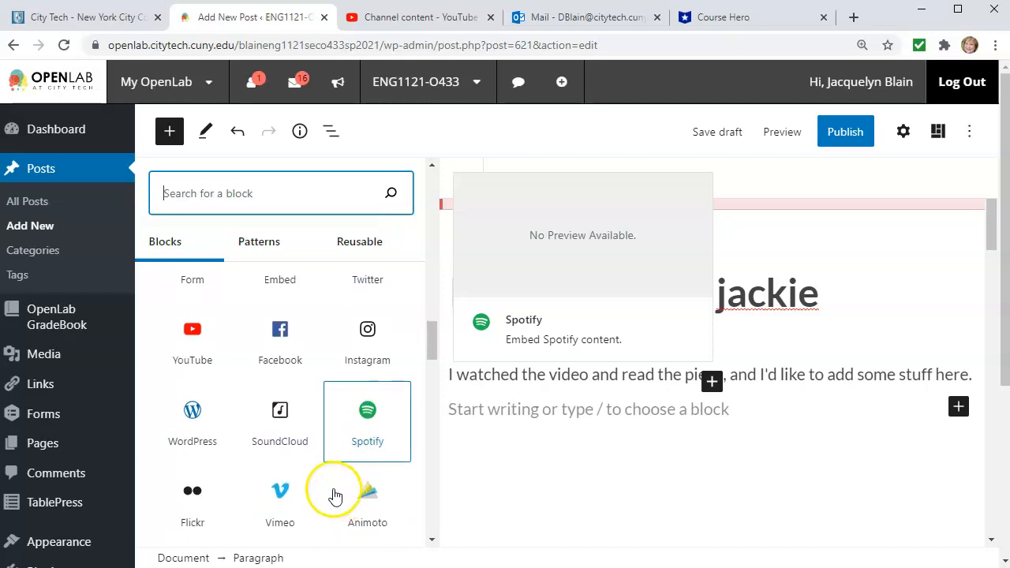
scroll(347, 499, down, 1)
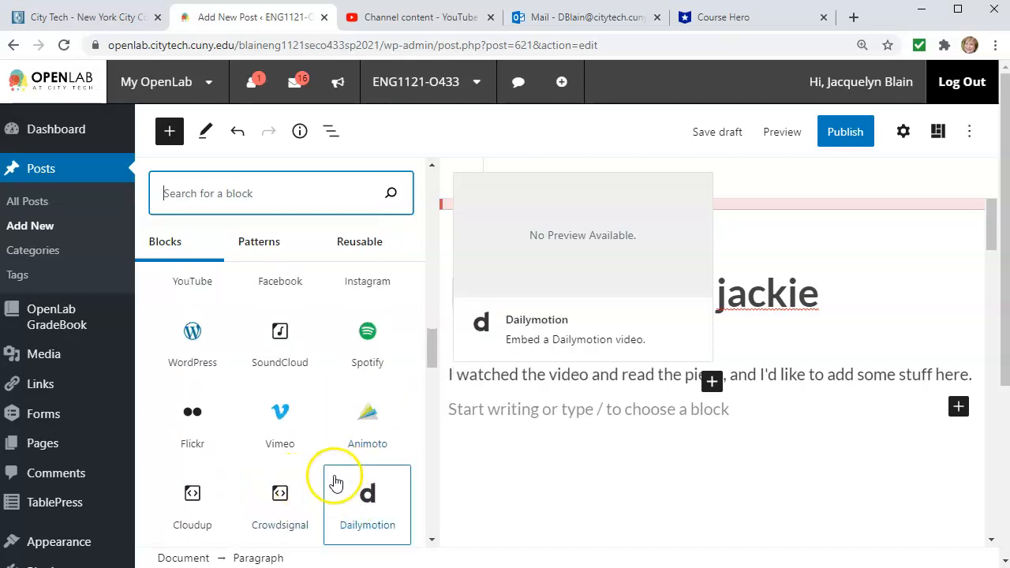
- Look through the remaining embed blocks and the BuddyPress and PublishPress blocks, then return to the start of the embeds
scroll(333, 479, down, 1)
scroll(316, 451, down, 1)
scroll(324, 450, down, 1)
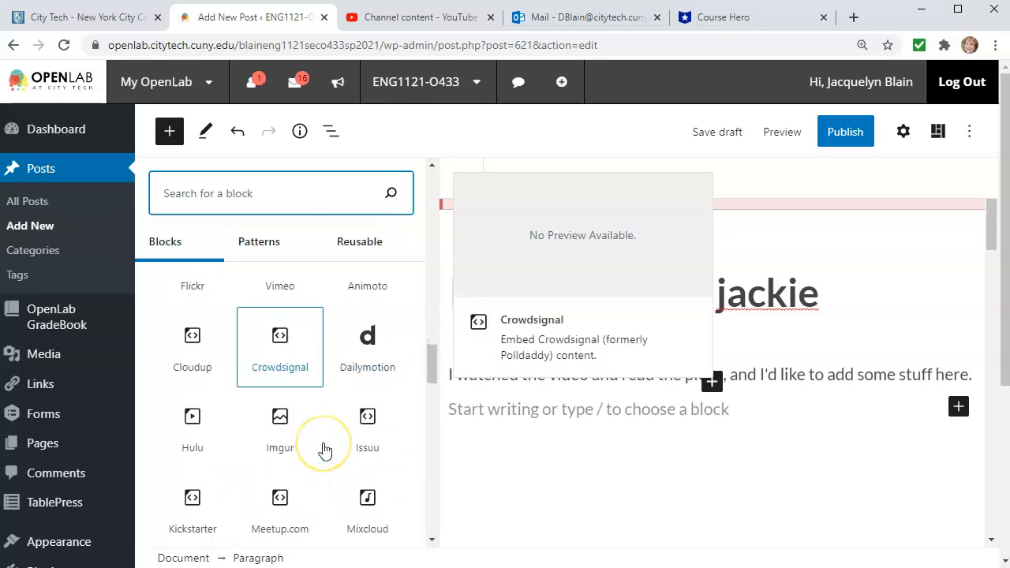
scroll(324, 449, down, 2)
scroll(323, 451, down, 4)
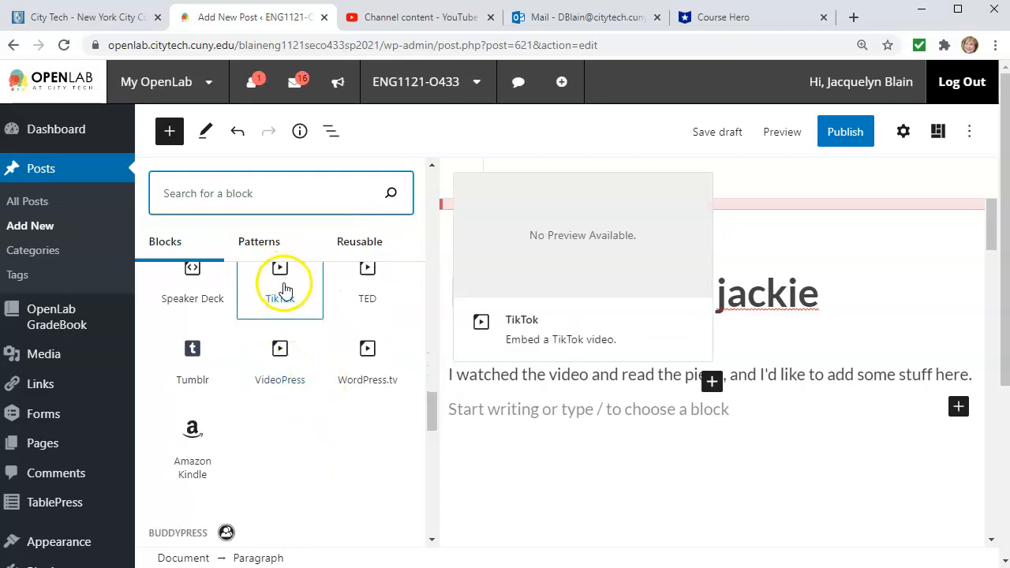
scroll(272, 425, down, 1)
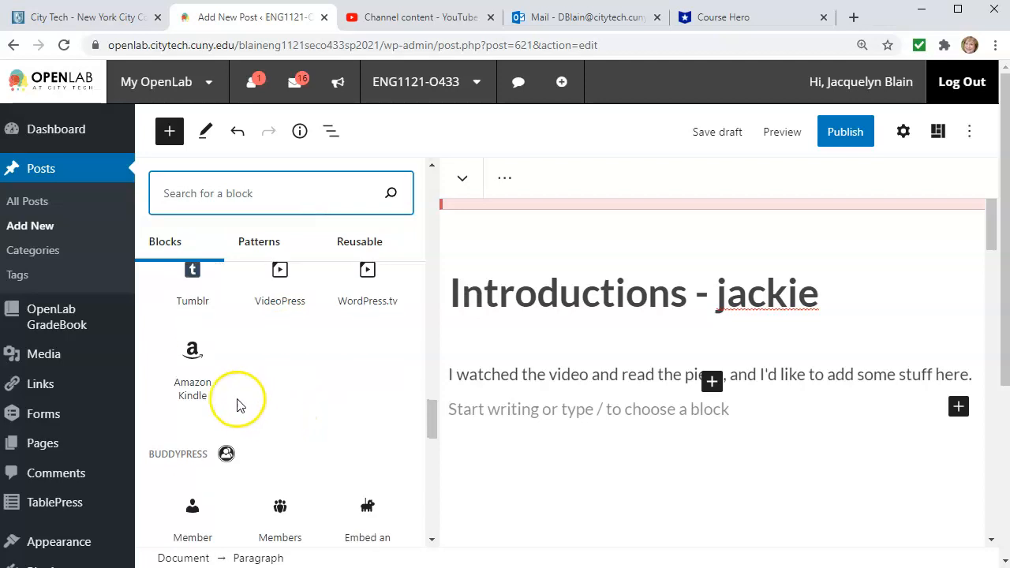
scroll(227, 385, down, 4)
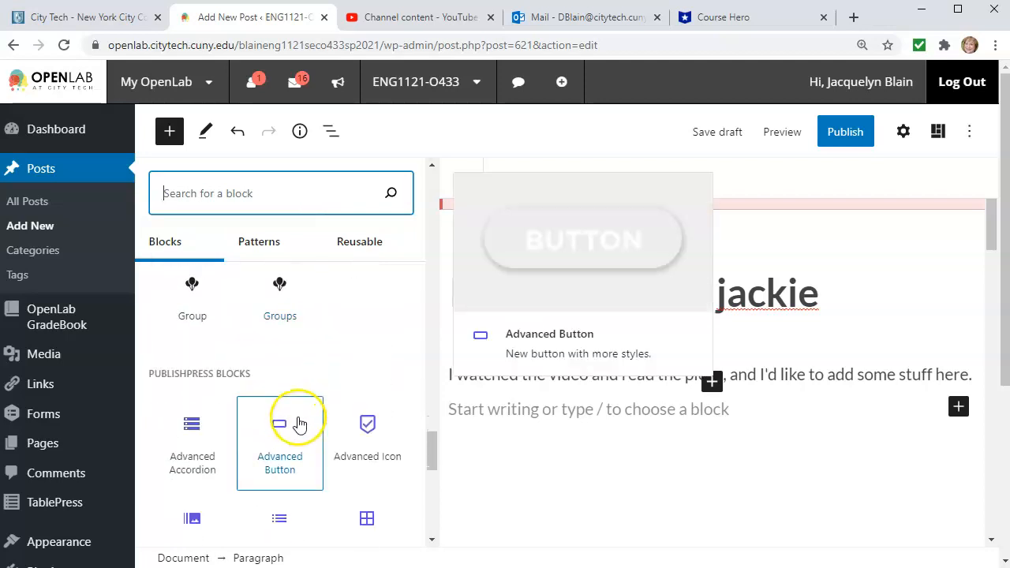
scroll(300, 424, down, 7)
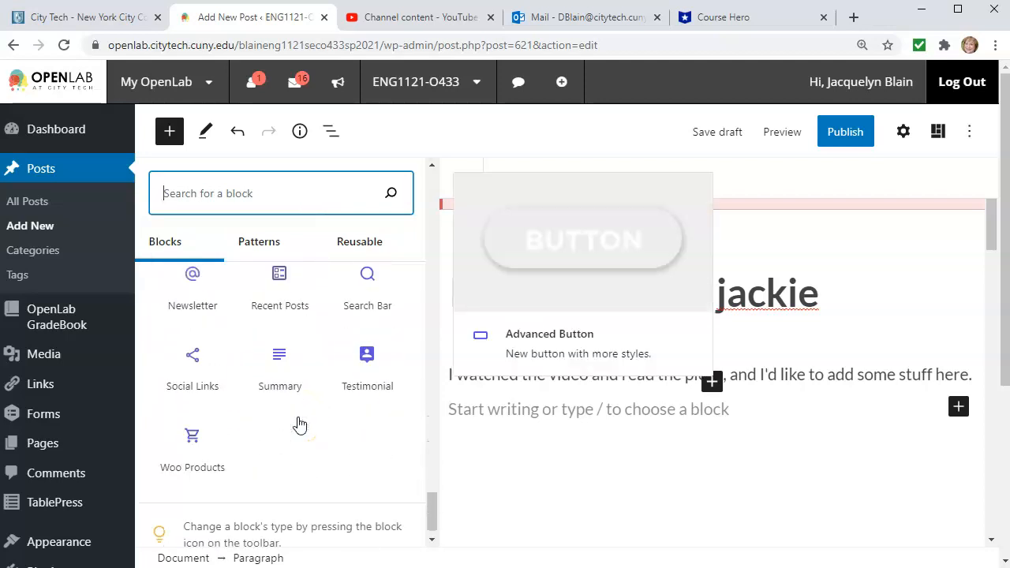
scroll(300, 424, up, 15)
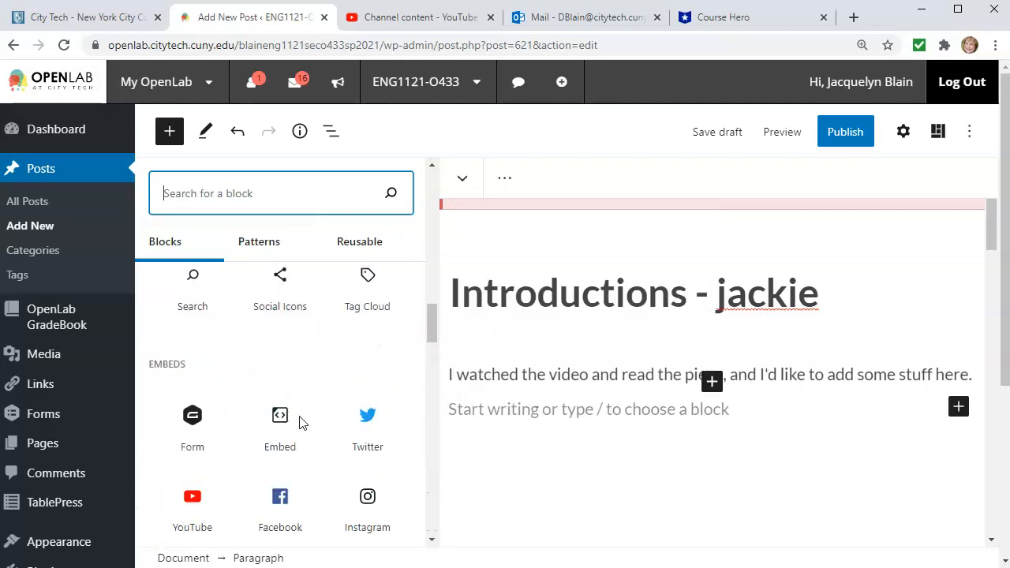
- Insert an Image block below the paragraph and upload big-mouth-312130_1280 from the Pictures folder
scroll(299, 422, up, 10)
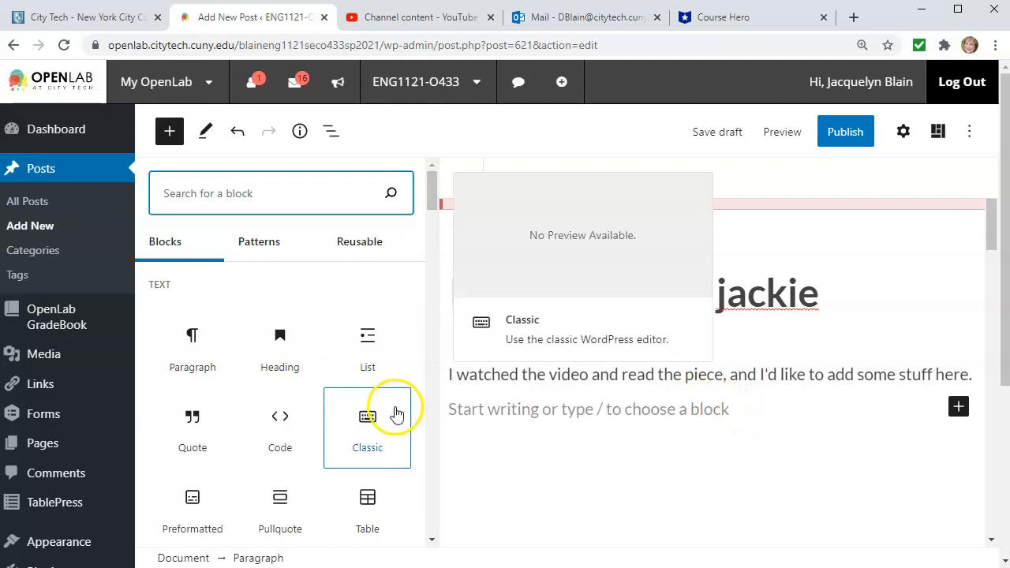
scroll(345, 426, down, 1)
scroll(339, 426, down, 3)
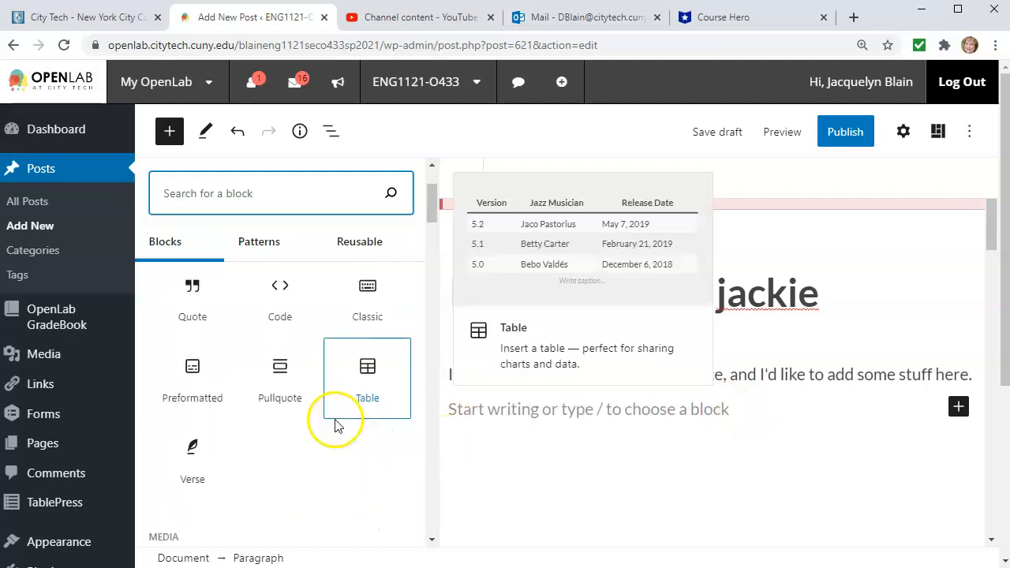
click(194, 485)
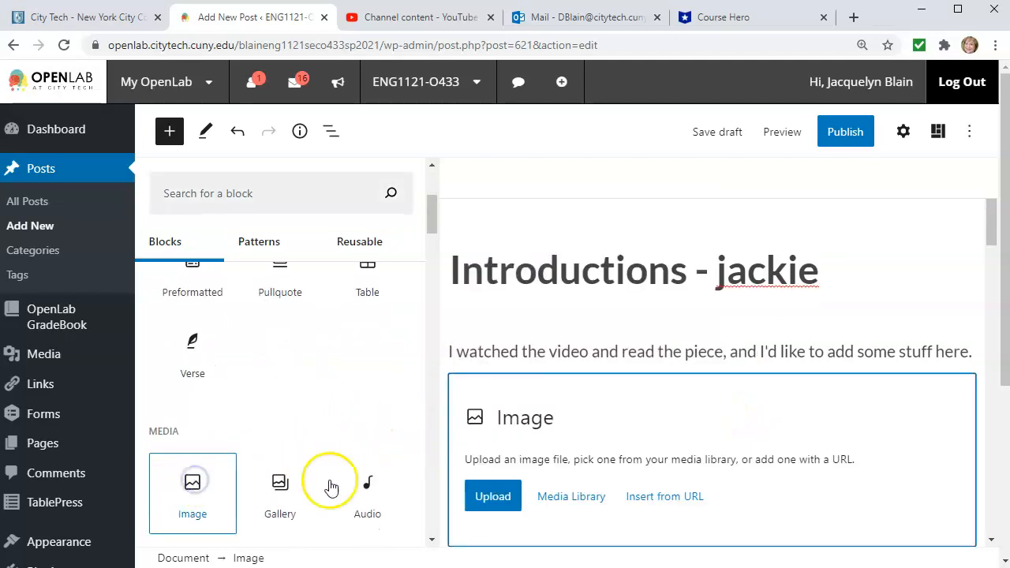
click(494, 500)
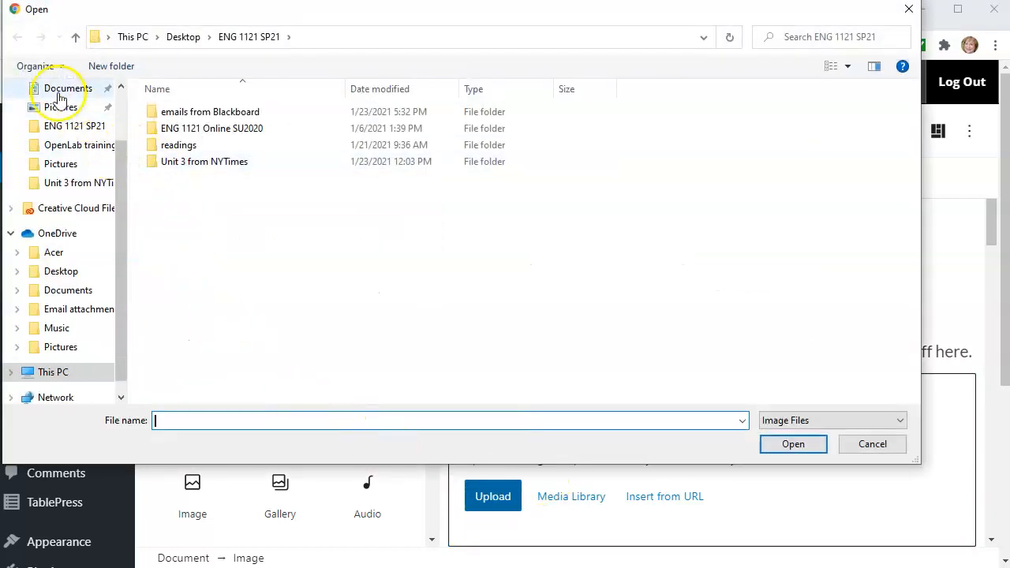
click(54, 110)
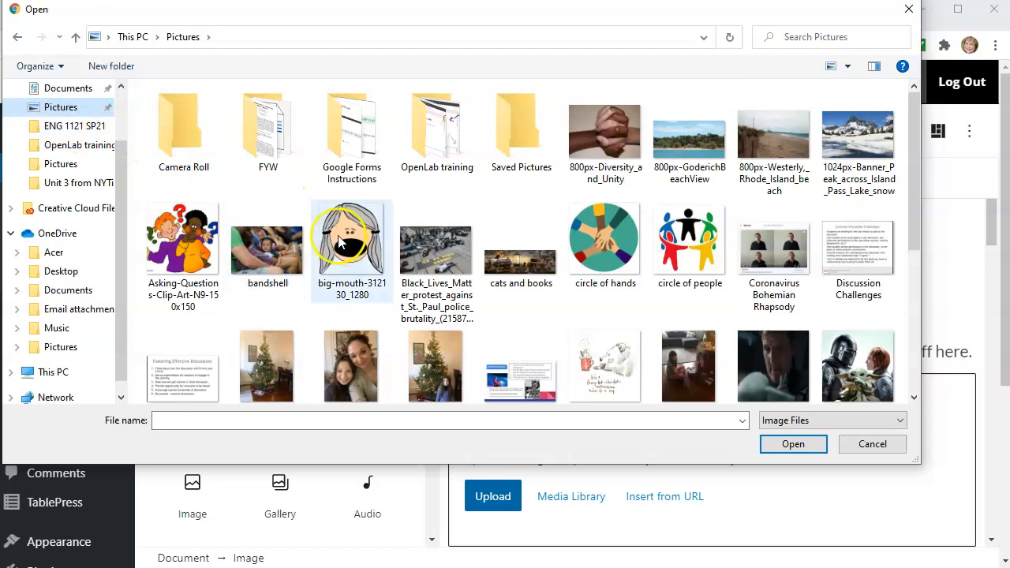
click(325, 260)
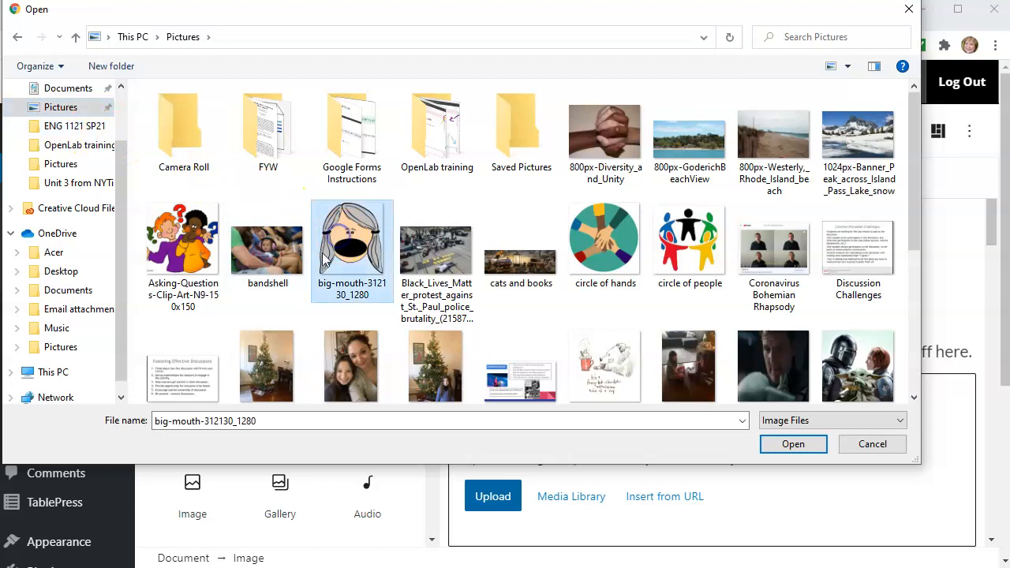
click(791, 444)
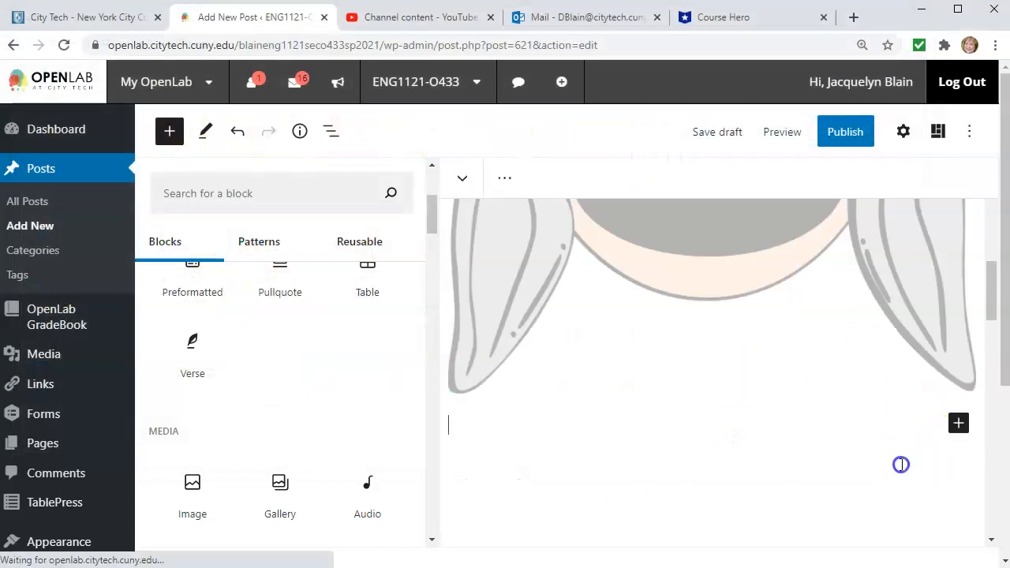
- Close the block library and shrink the inserted cartoon image to a small thumbnail
scroll(939, 374, up, 2)
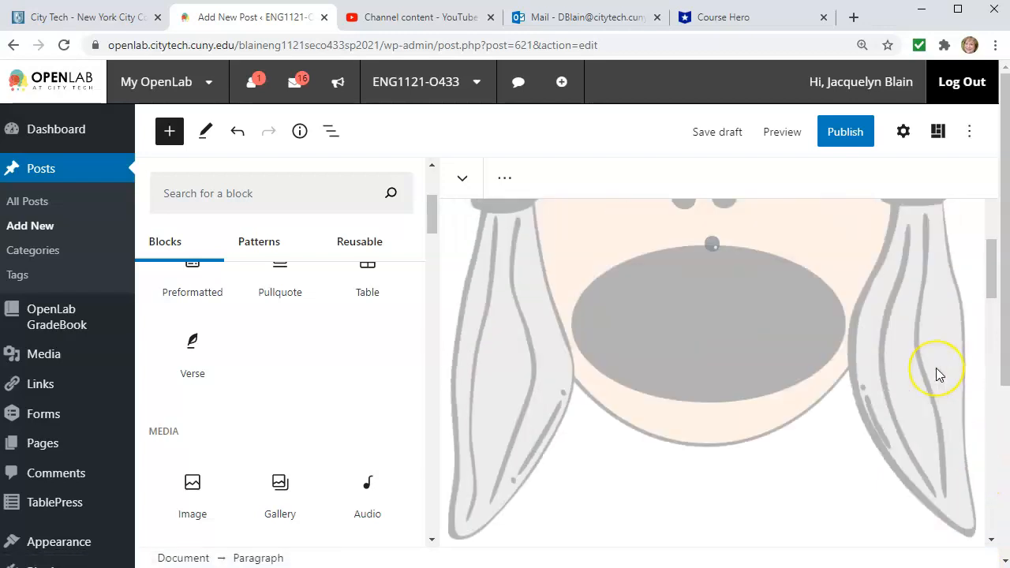
scroll(935, 368, up, 6)
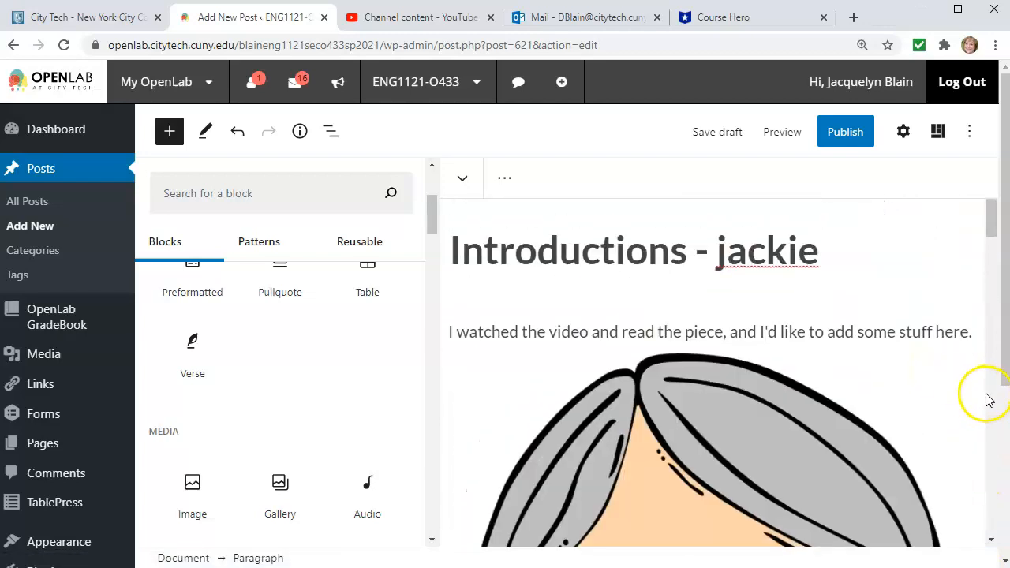
click(978, 398)
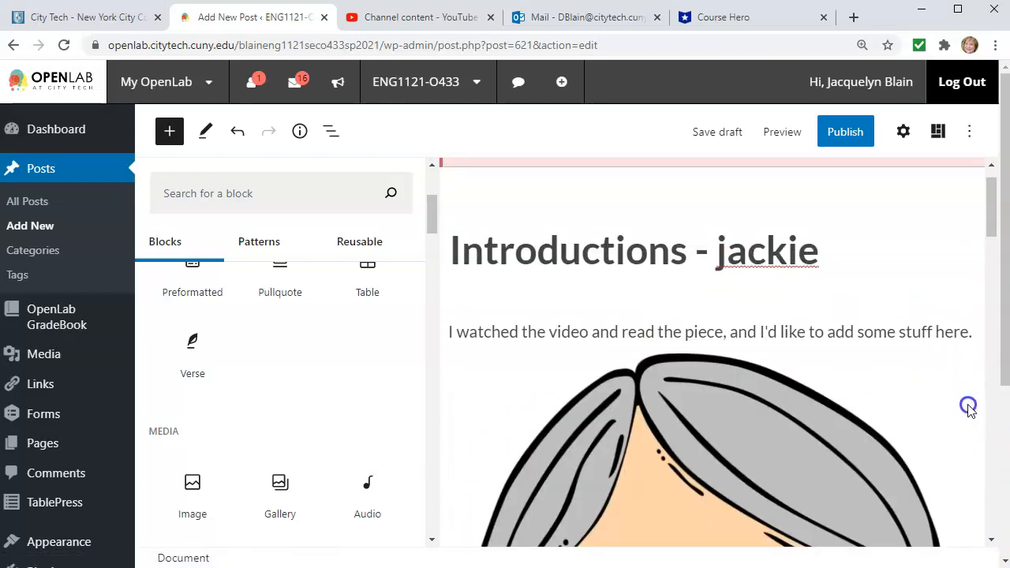
scroll(944, 445, down, 10)
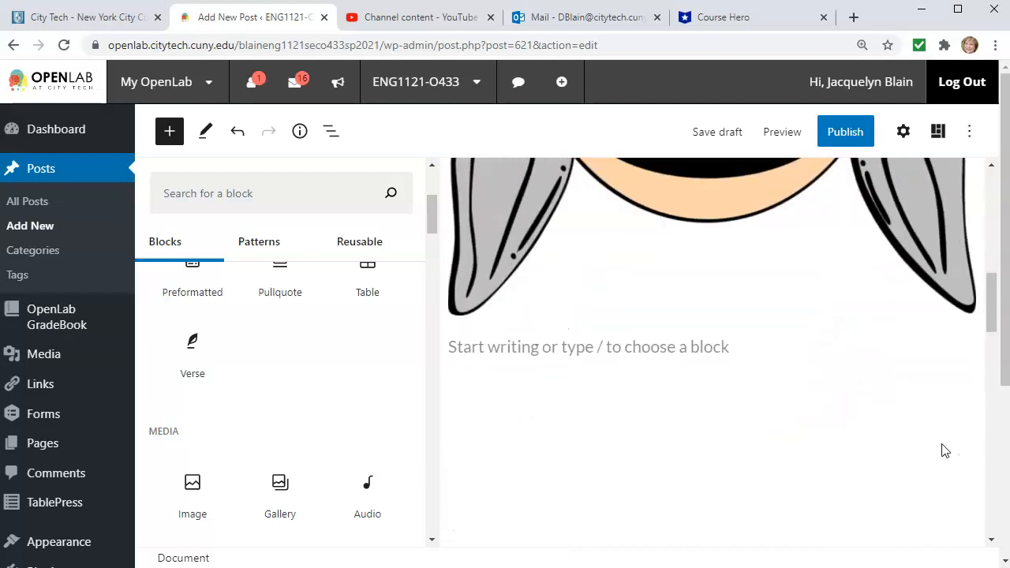
scroll(943, 445, up, 2)
click(484, 274)
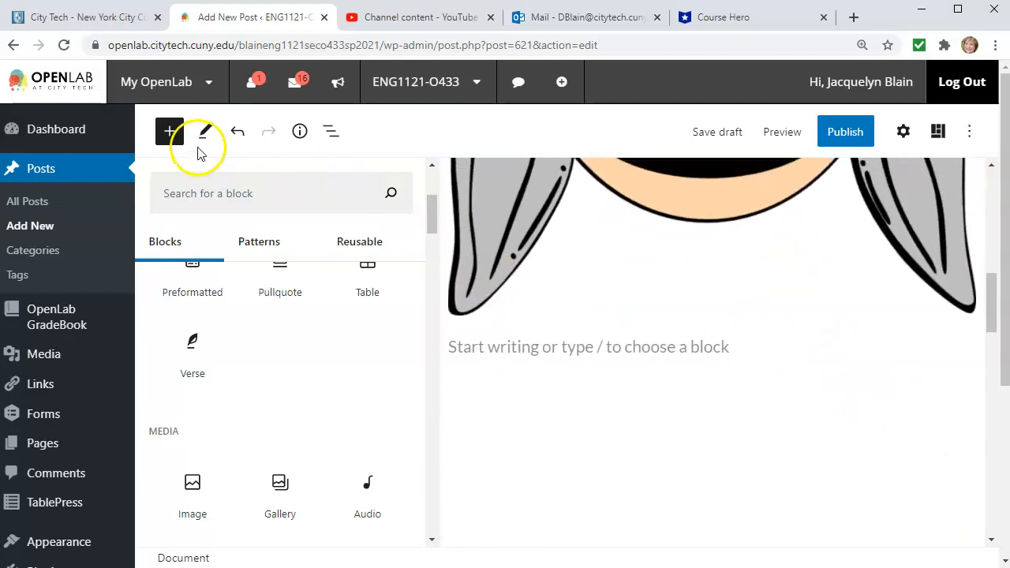
click(170, 131)
scroll(815, 392, up, 8)
click(825, 420)
scroll(879, 418, down, 4)
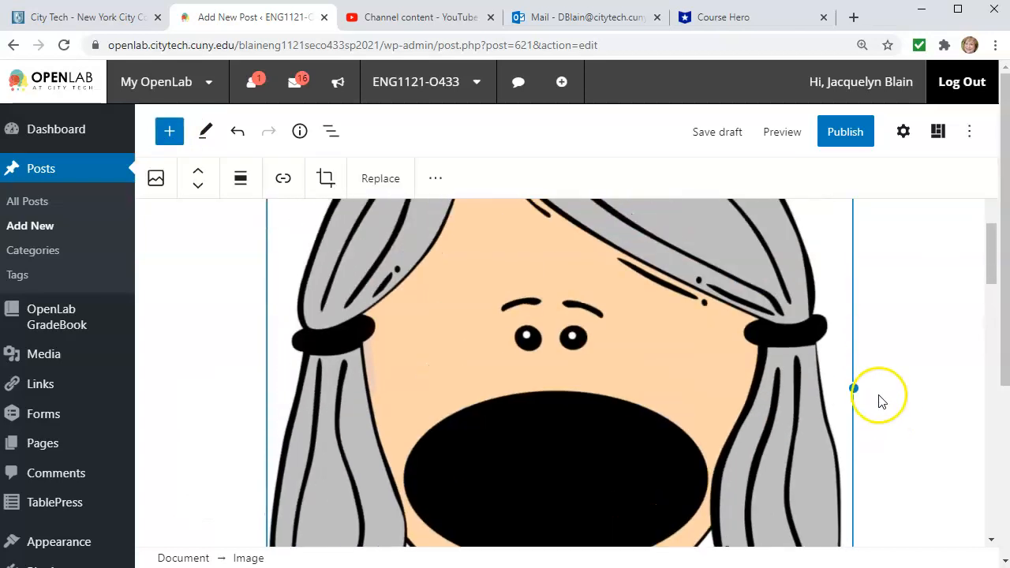
drag(848, 412, 366, 262)
scroll(787, 387, up, 3)
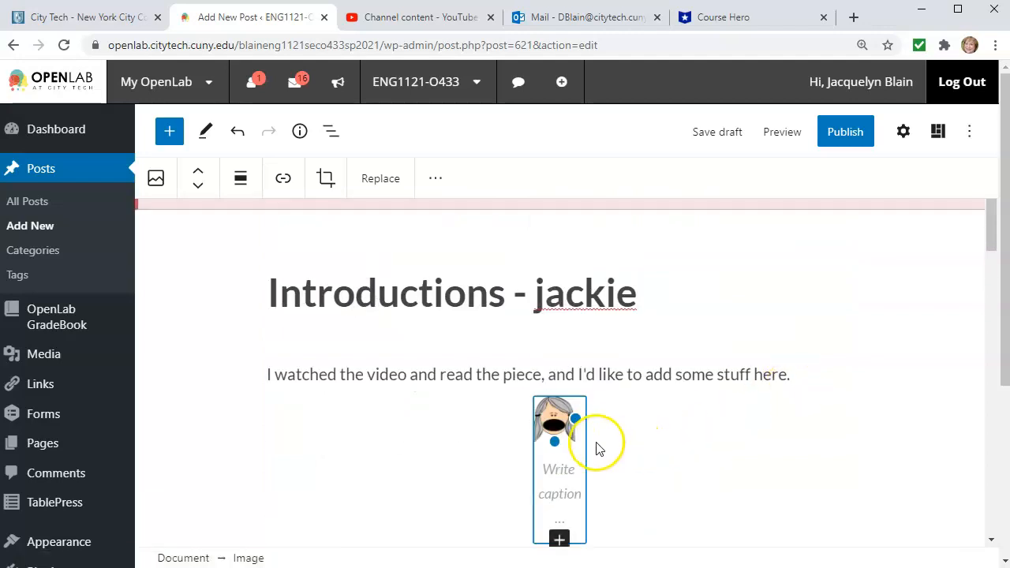
- Caption the cartoon image "this is my funny avatar"
click(552, 464)
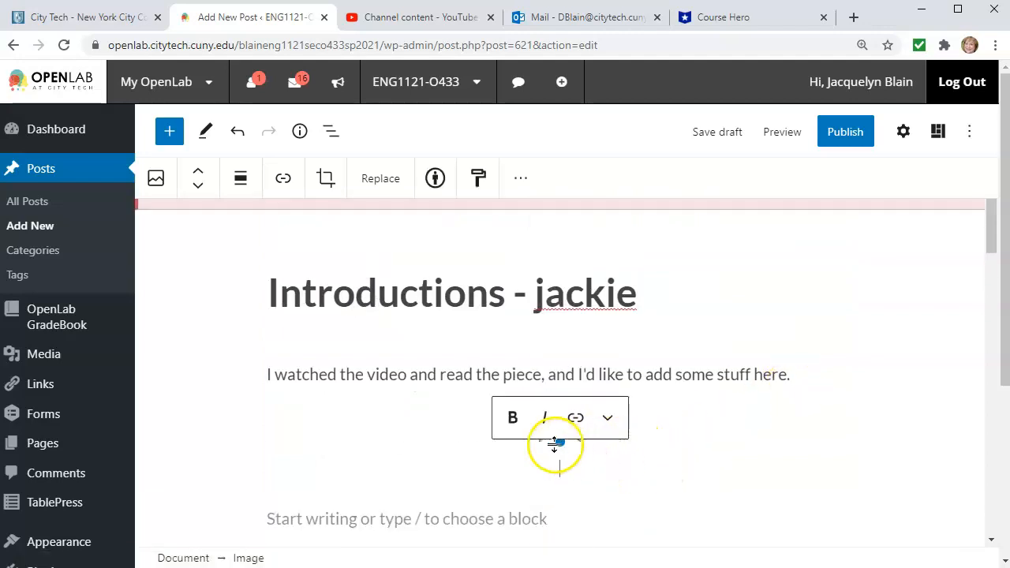
text(this)
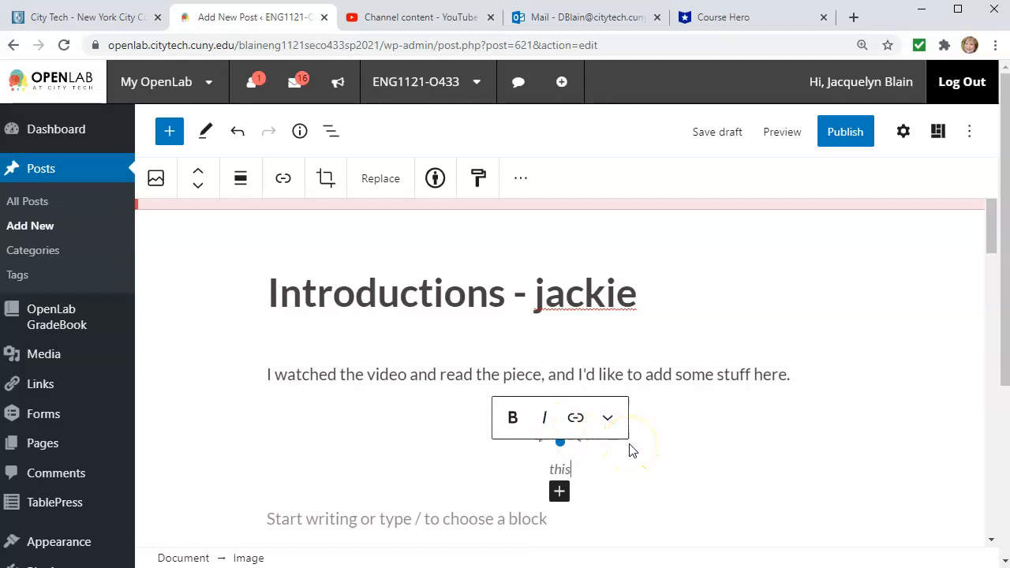
text( is my funny ava)
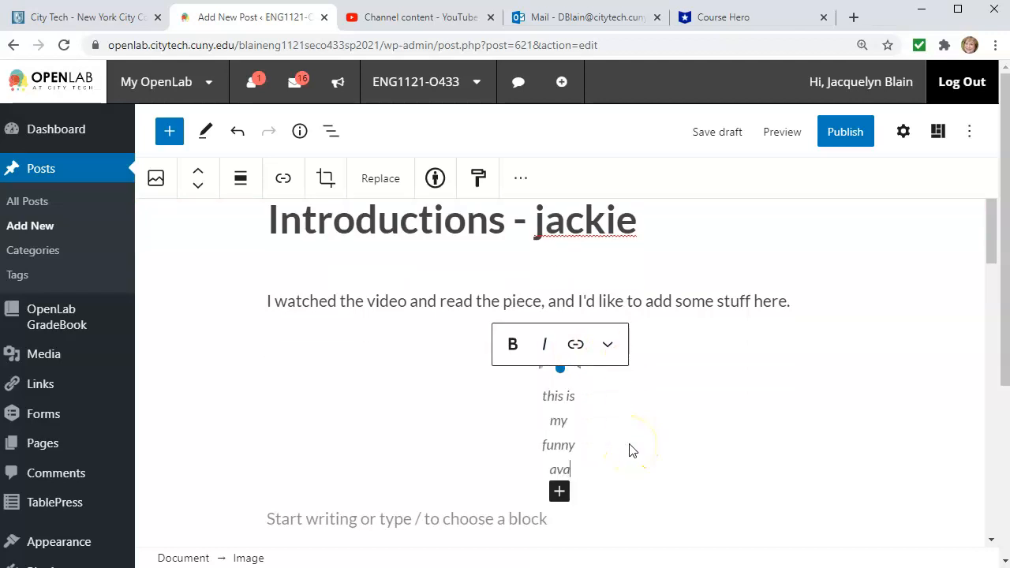
click(555, 413)
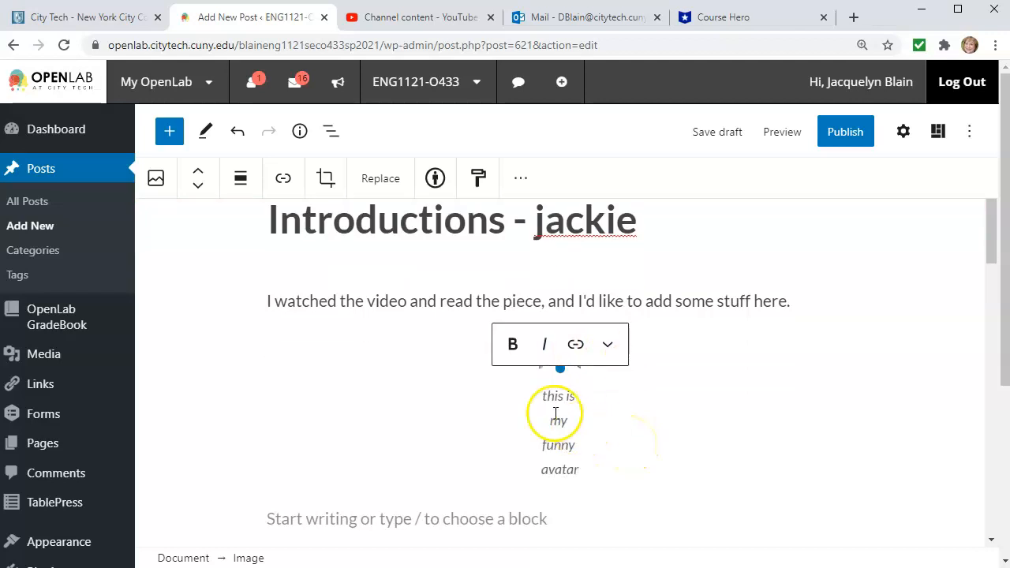
- Enlarge the cartoon image until its caption fits on one line
click(629, 385)
click(562, 370)
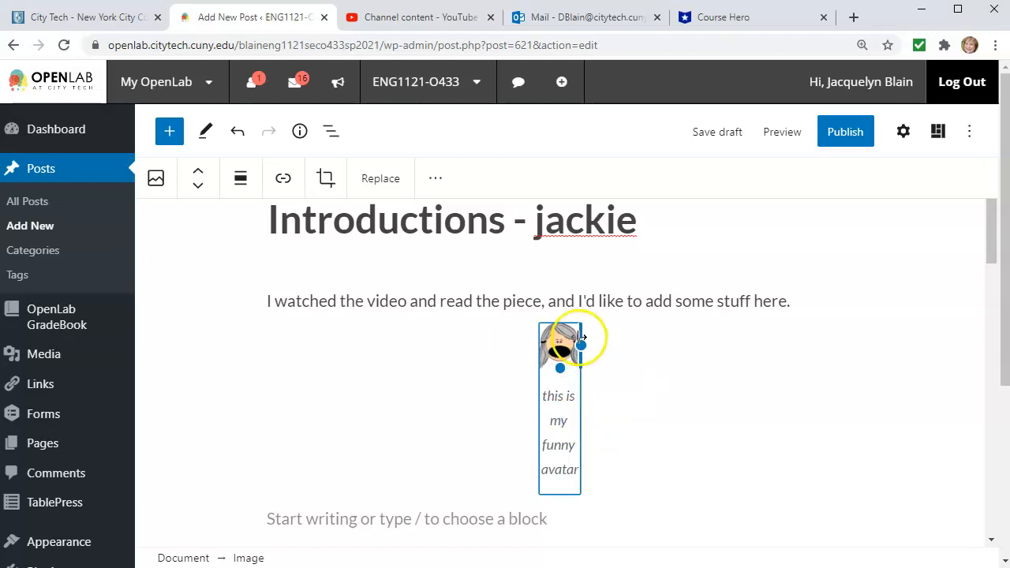
drag(582, 345, 677, 362)
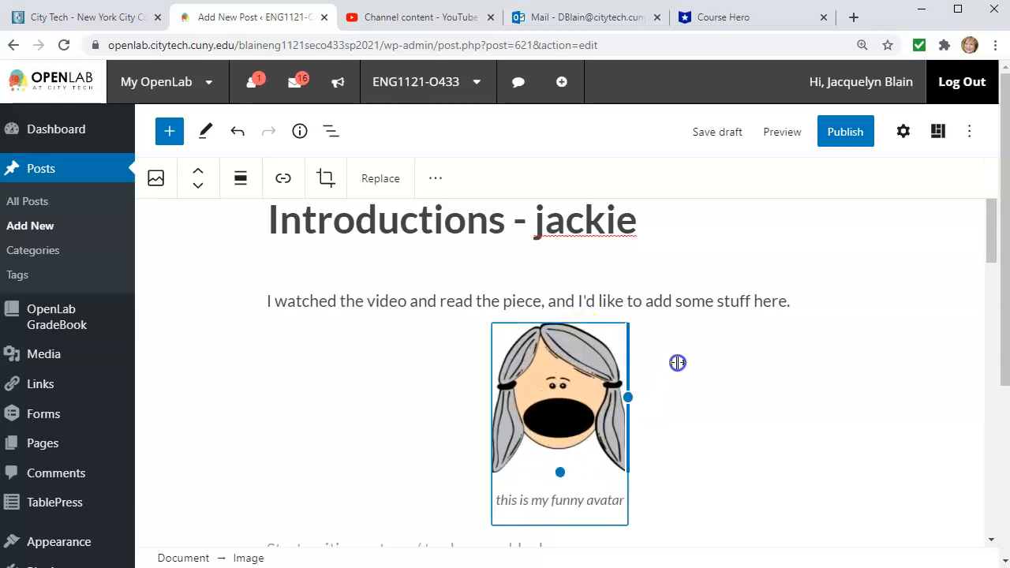
- Insert a Media & Text block below the captioned image and upload mandalorian-16-grogu-din from the Pictures folder into its media area
scroll(551, 370, down, 2)
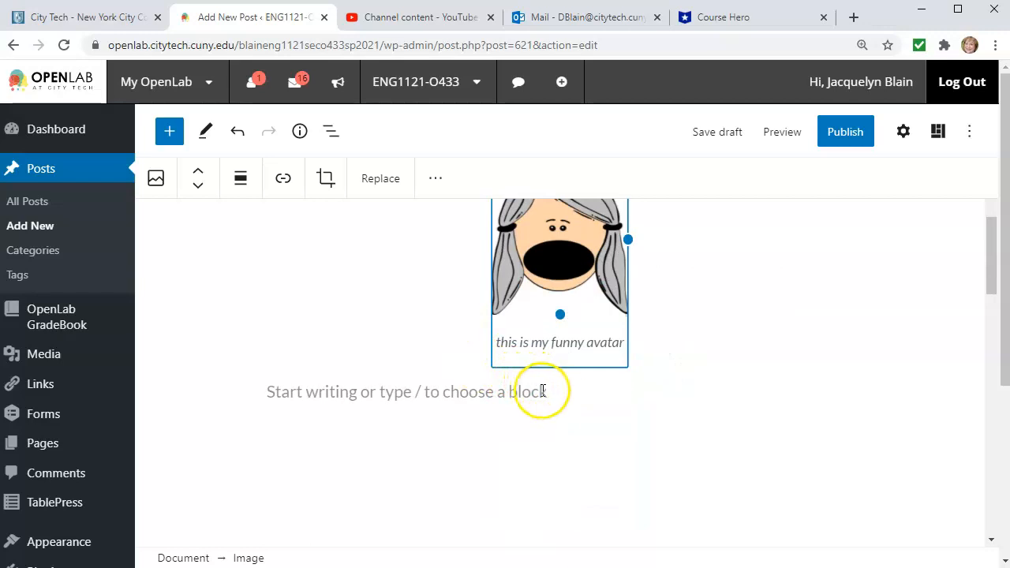
click(167, 134)
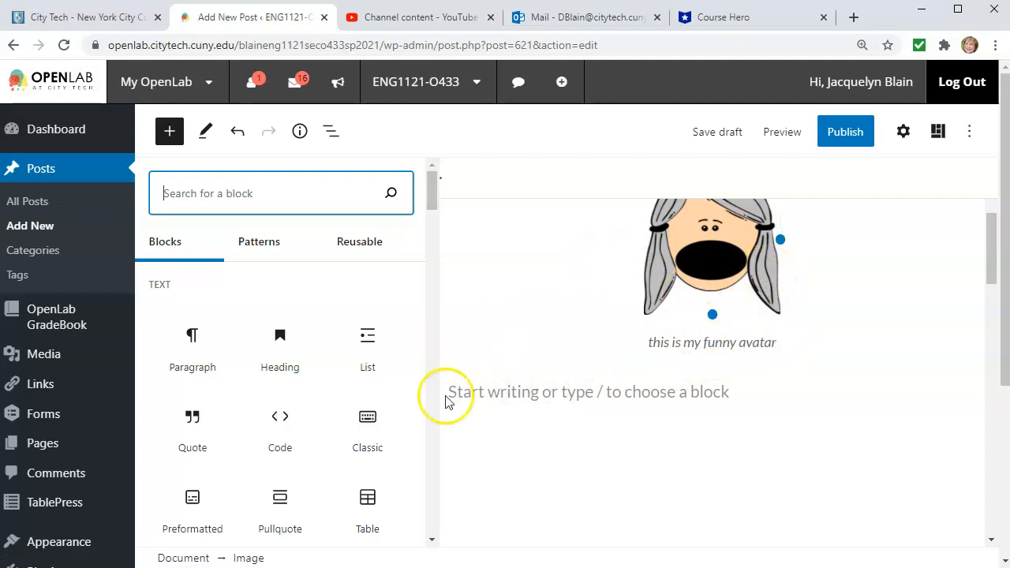
scroll(272, 389, down, 1)
scroll(272, 387, down, 5)
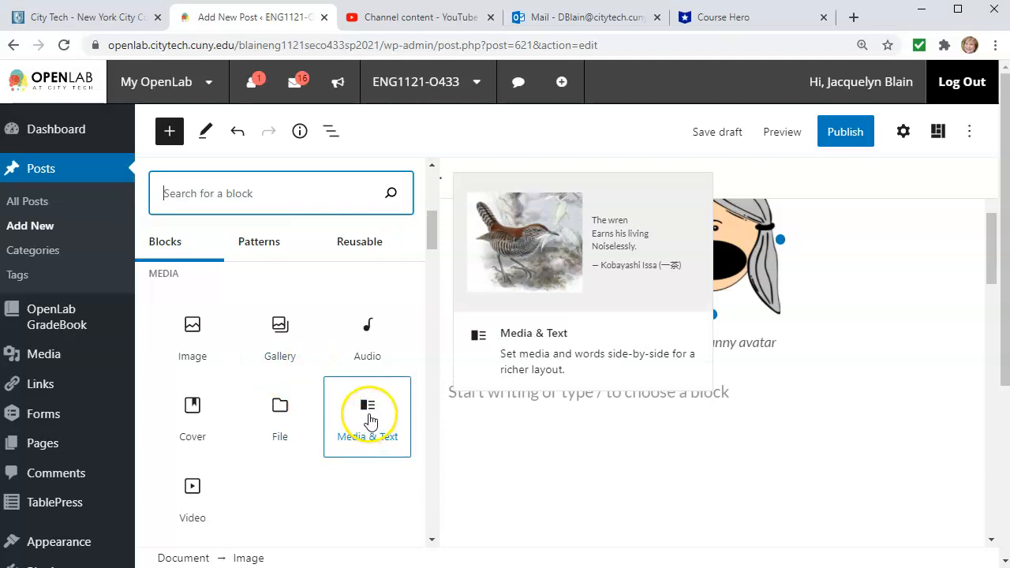
click(368, 417)
click(498, 455)
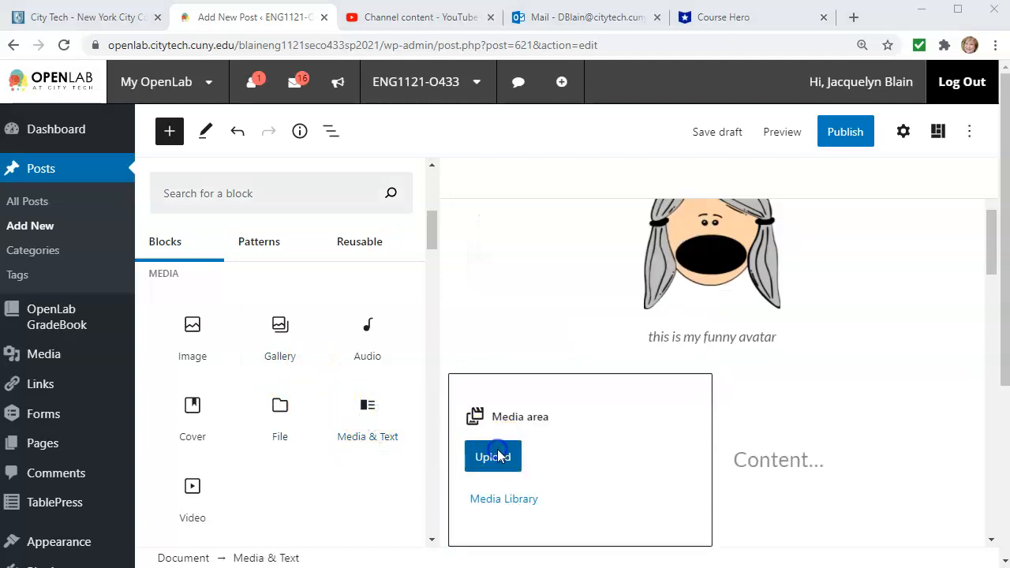
scroll(533, 313, down, 2)
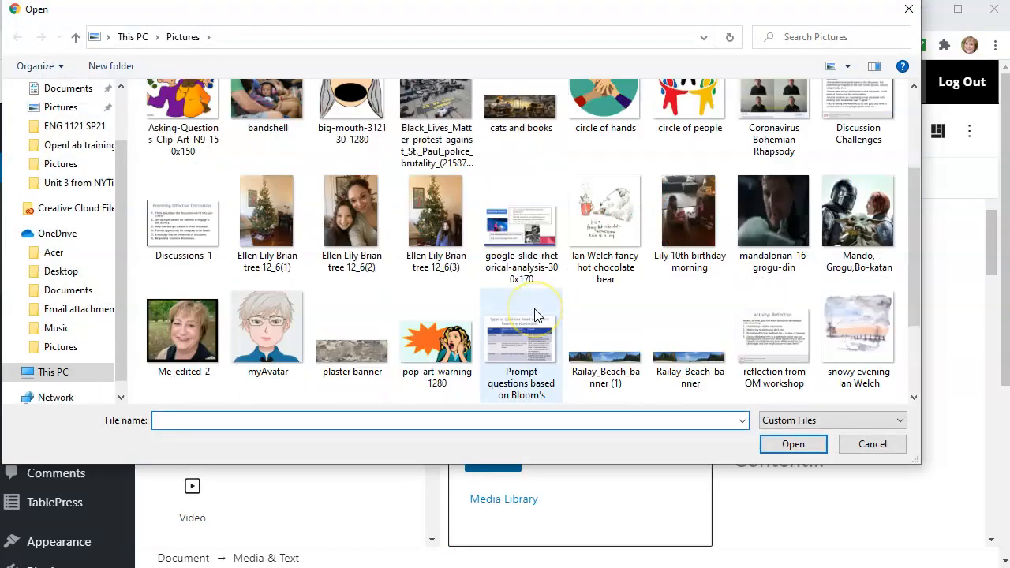
click(764, 245)
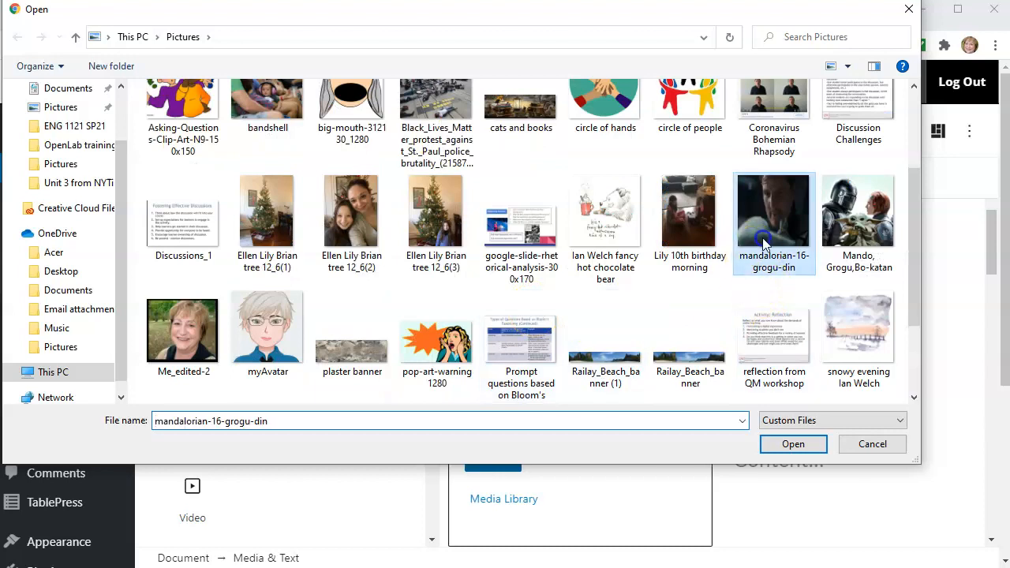
click(793, 444)
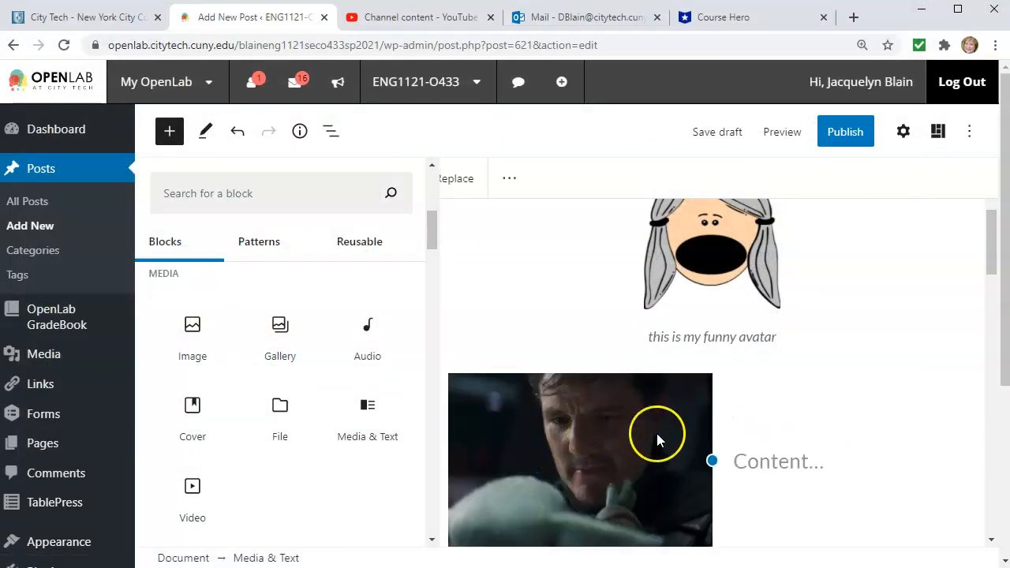
- Write "This is my current binge..." as the text beside the Mandalorian picture and start a new line
click(789, 465)
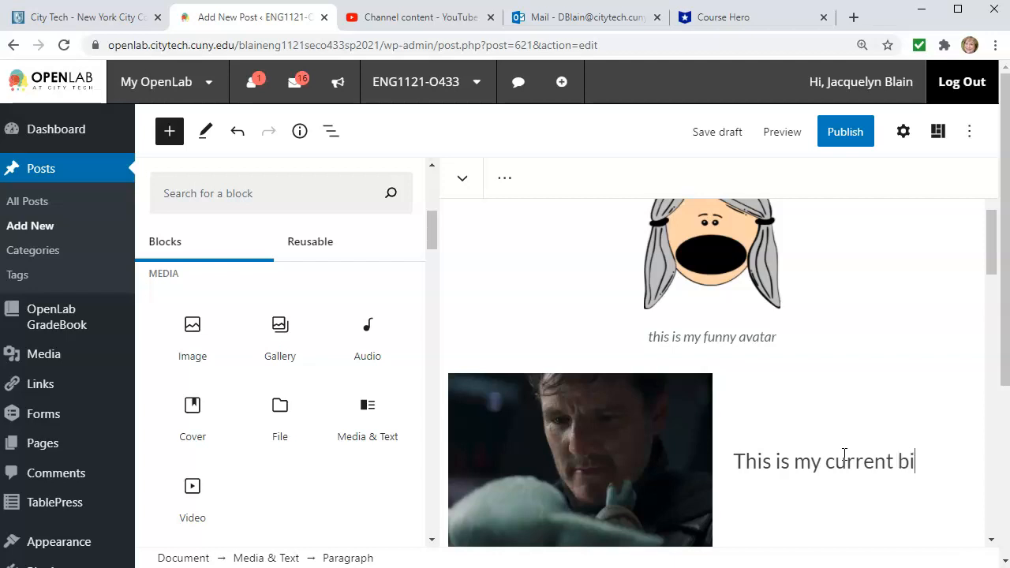
text(...)
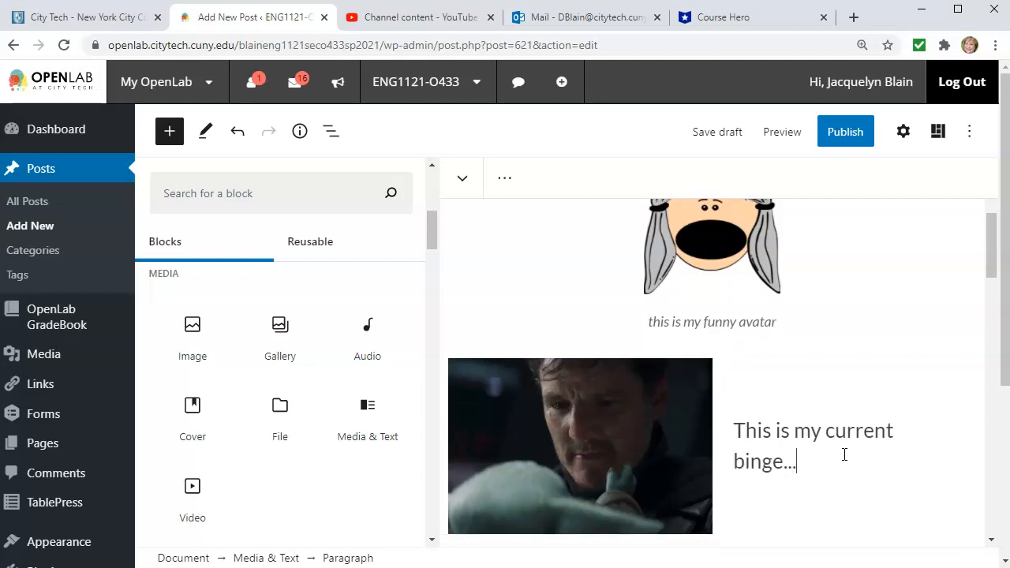
key(Return)
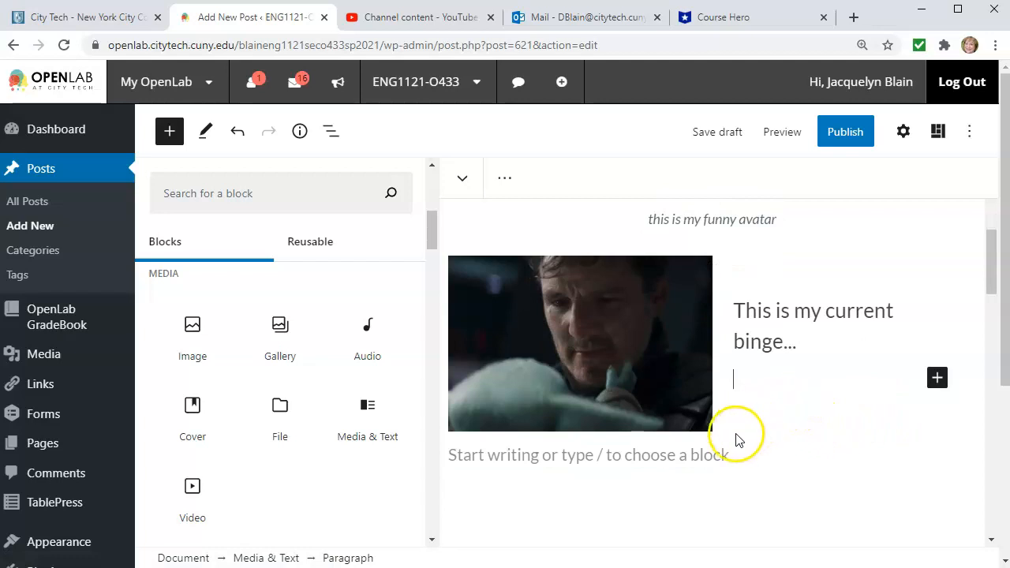
- Insert a File block below the Media & Text block and upload Artist's Statement draft from the ENG 1121 SP21 folder
click(730, 462)
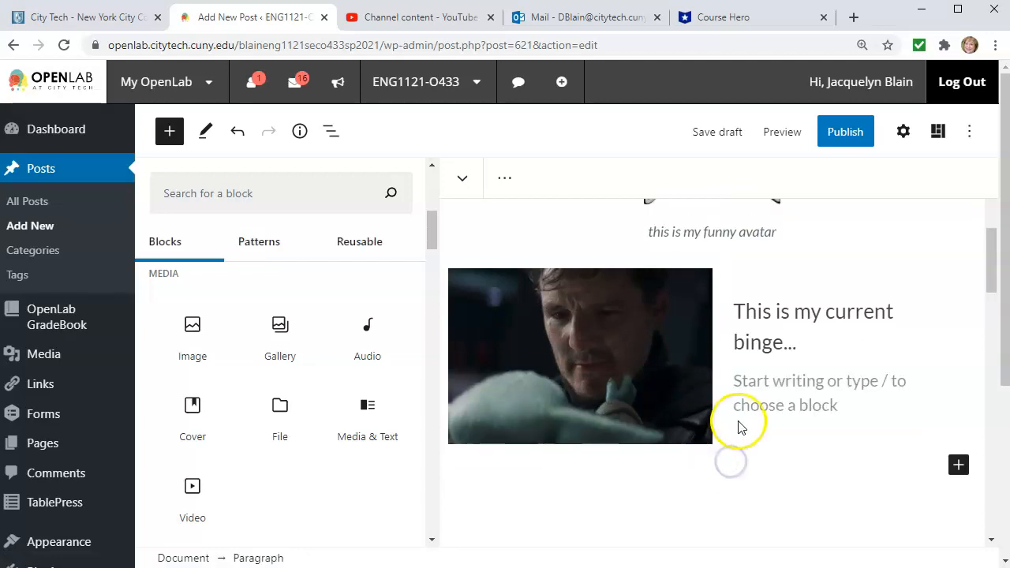
scroll(822, 432, up, 1)
scroll(823, 436, down, 2)
click(791, 435)
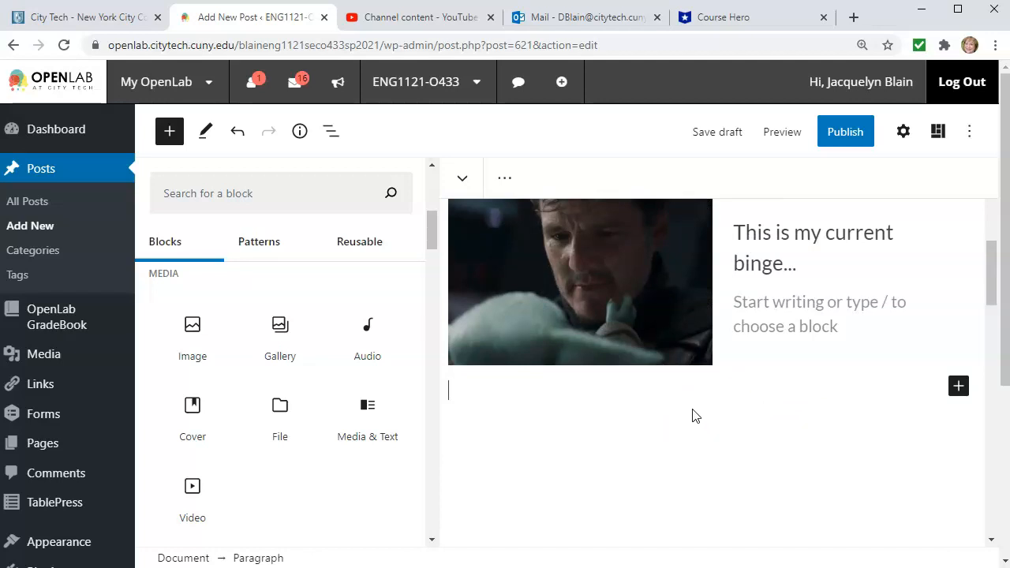
click(280, 410)
click(496, 497)
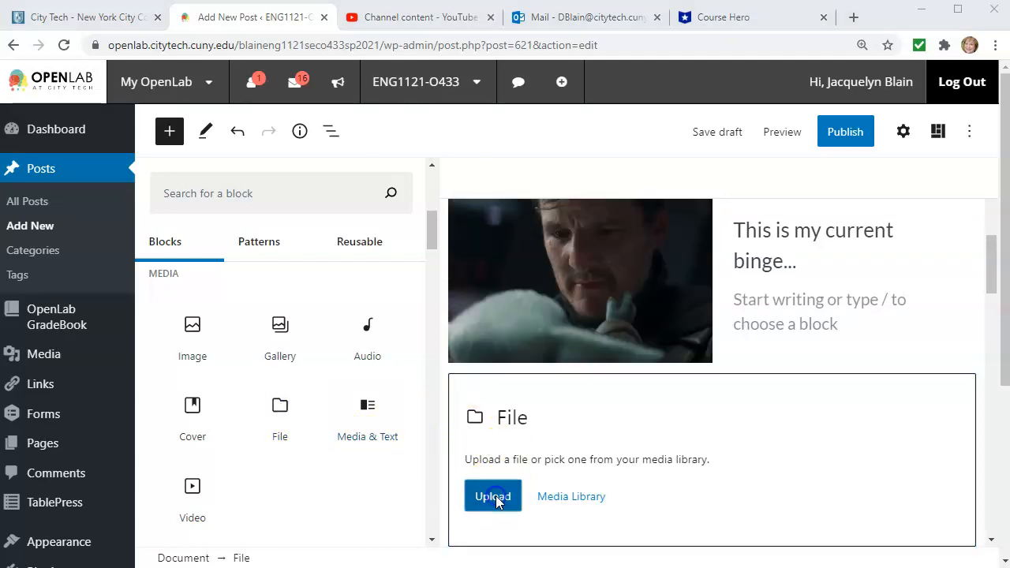
click(90, 129)
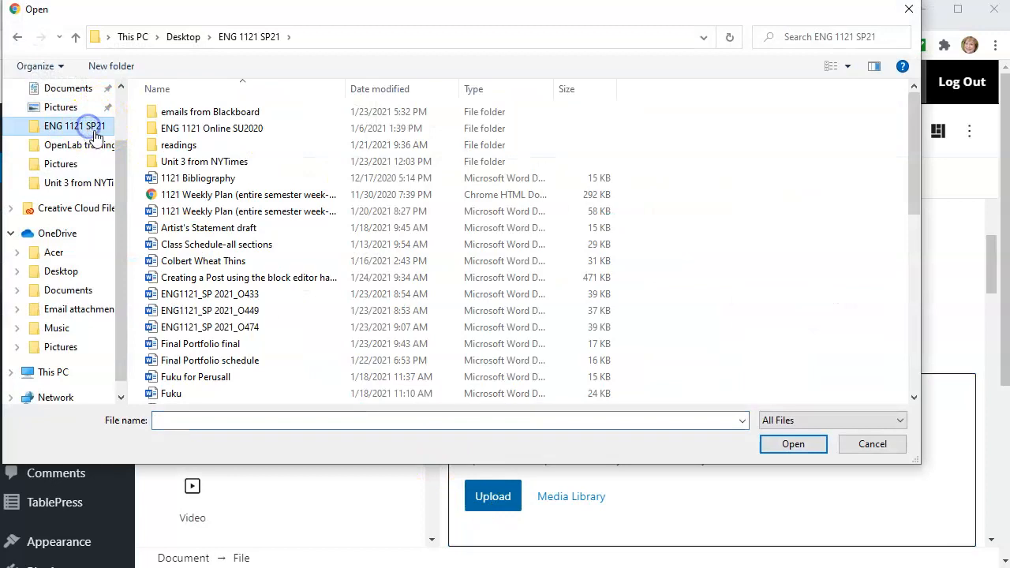
click(205, 228)
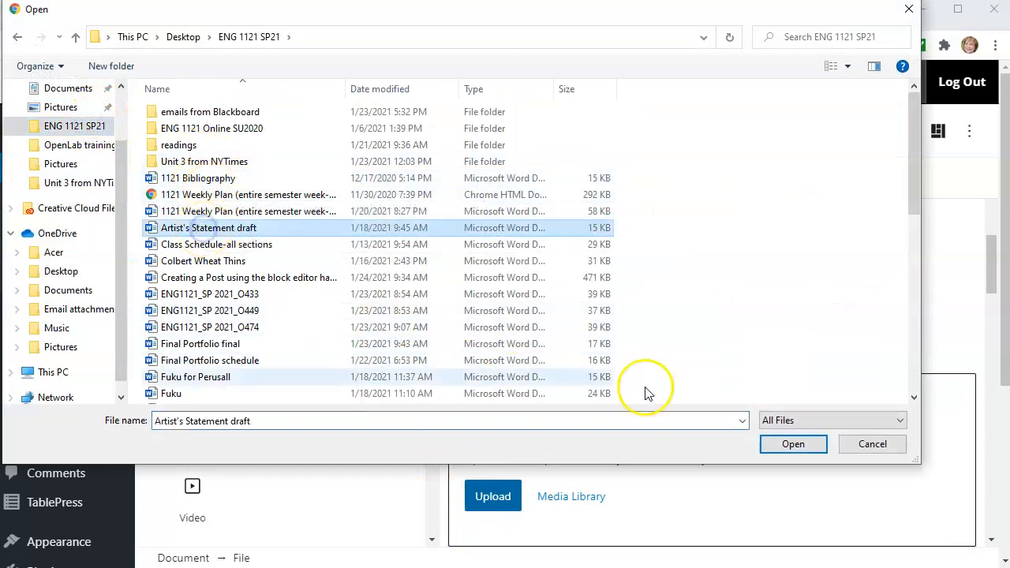
click(781, 441)
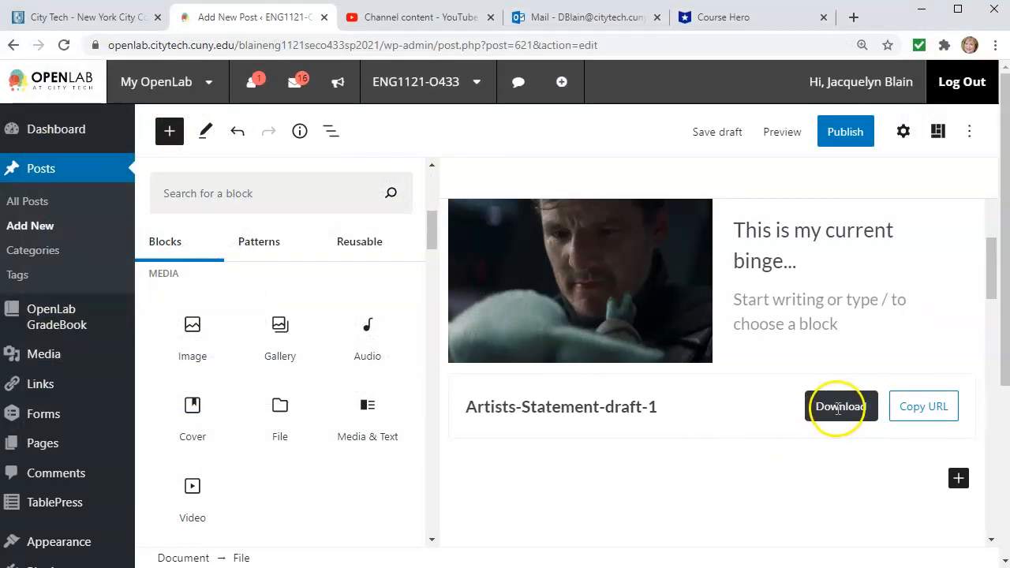
- Add an empty paragraph below the uploaded file block
click(669, 410)
click(822, 459)
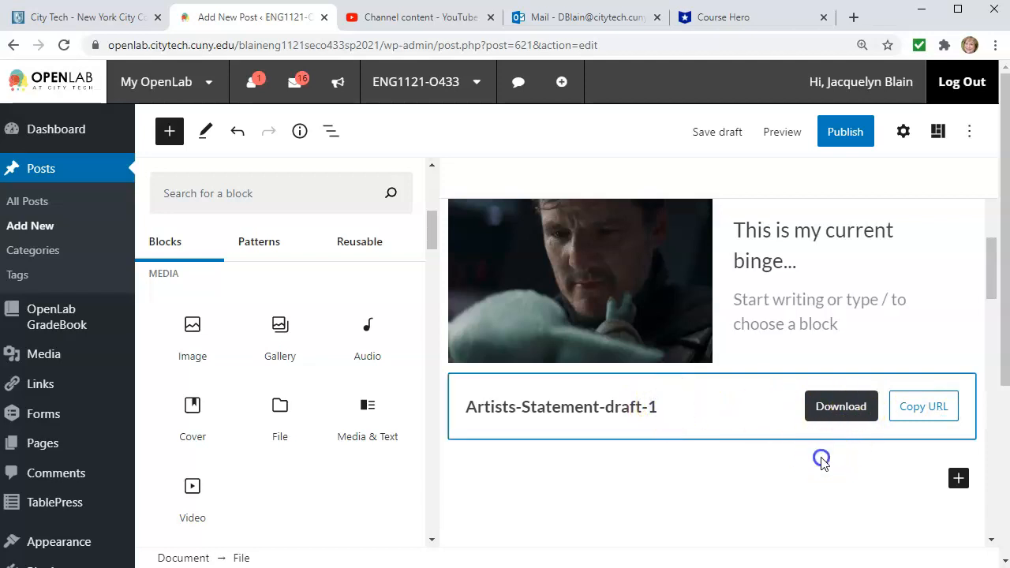
click(975, 423)
key(Return)
click(766, 432)
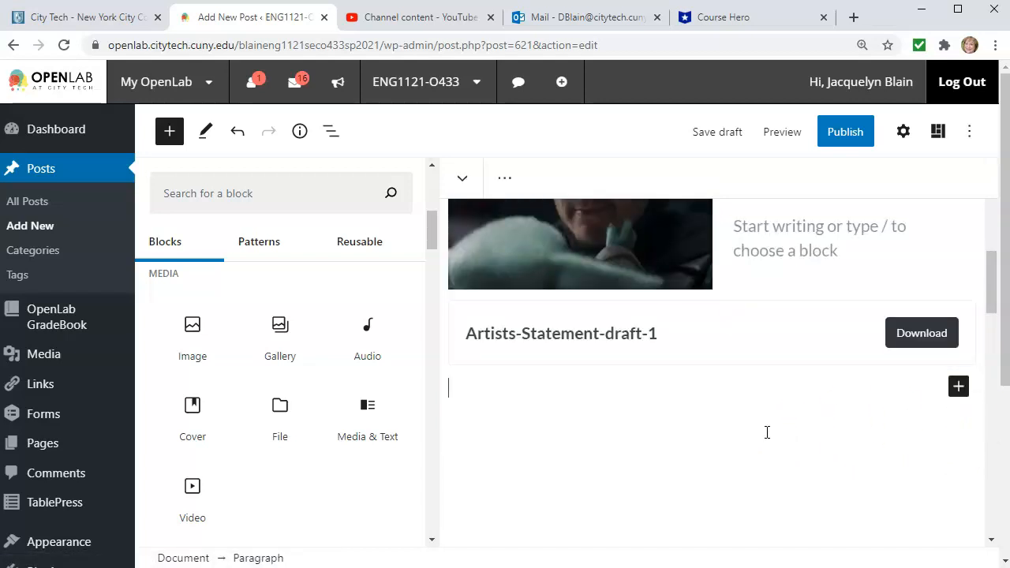
- Remove the Artist's Statement file block from the post
scroll(767, 434, up, 1)
click(744, 410)
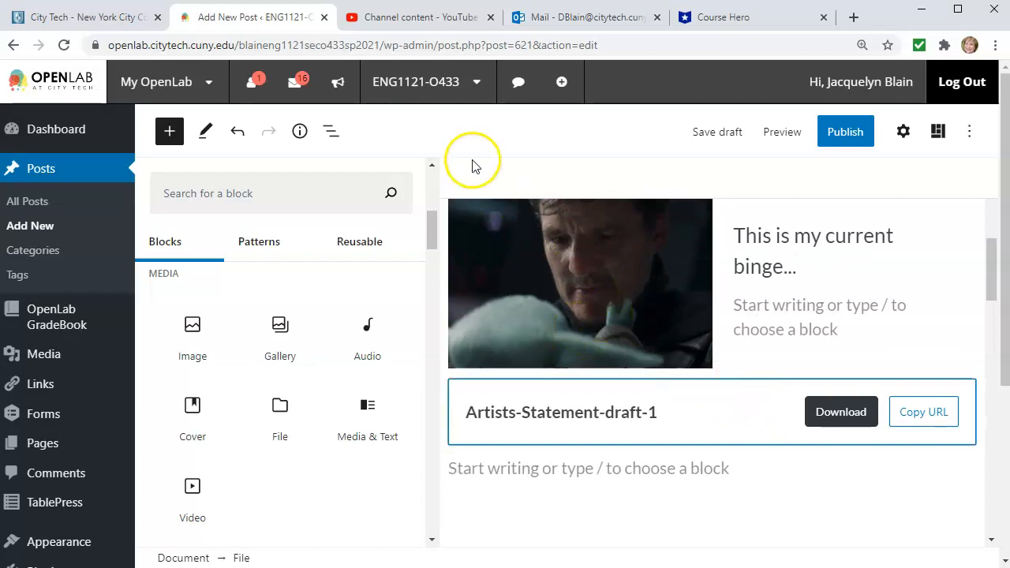
scroll(710, 284, up, 3)
scroll(823, 300, down, 3)
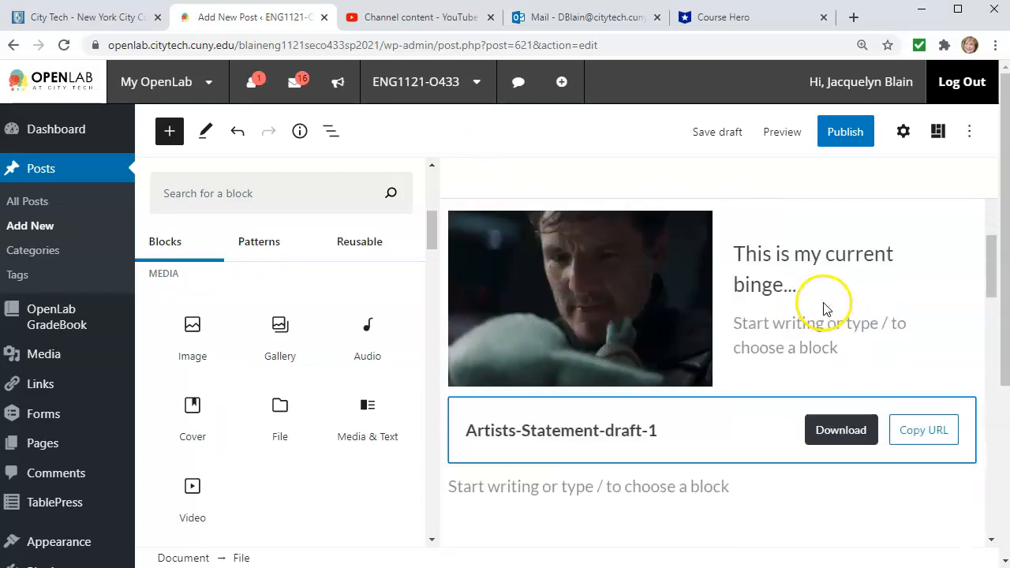
scroll(621, 318, up, 5)
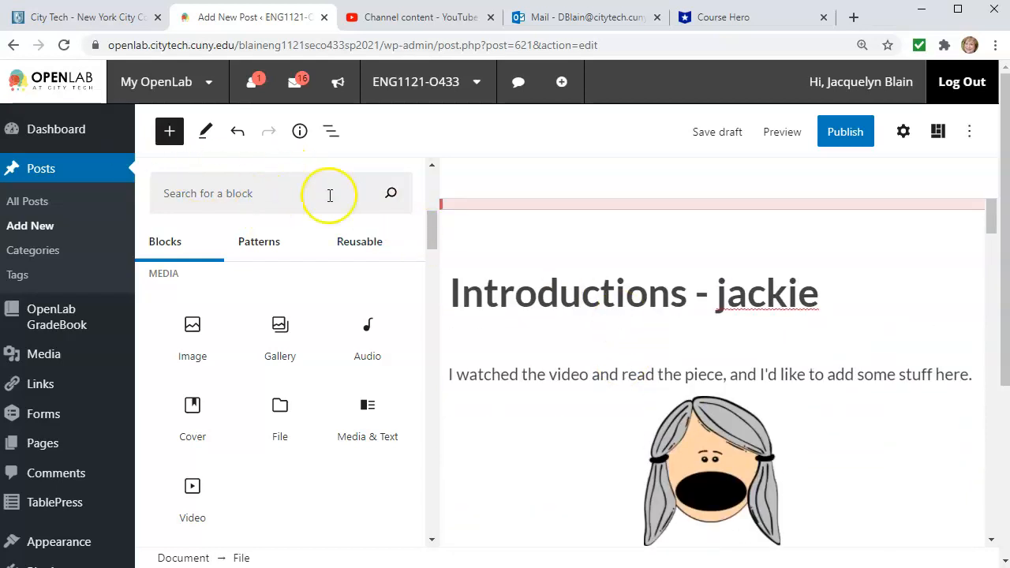
click(169, 131)
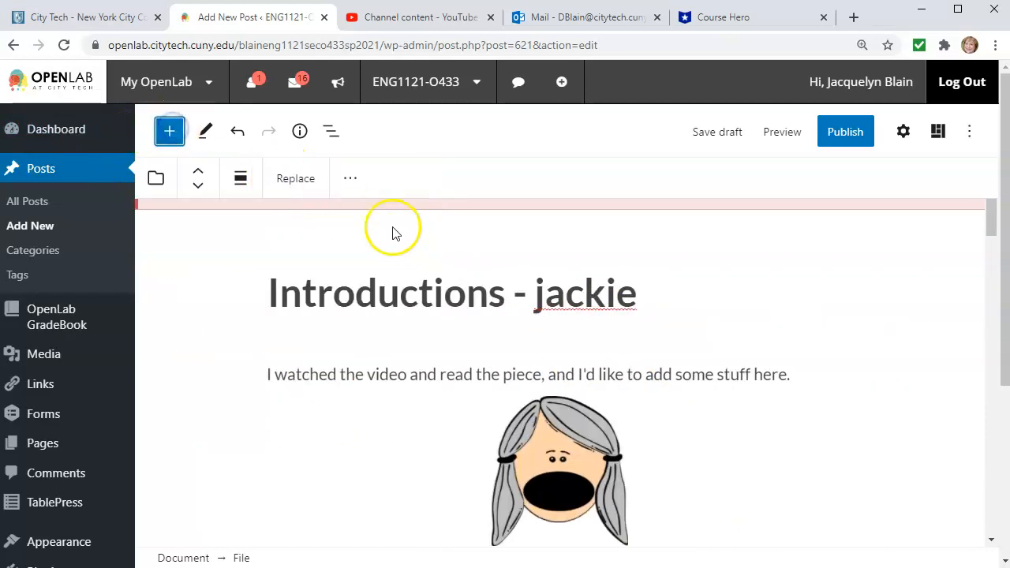
scroll(471, 334, down, 3)
scroll(471, 334, down, 1)
scroll(470, 334, up, 2)
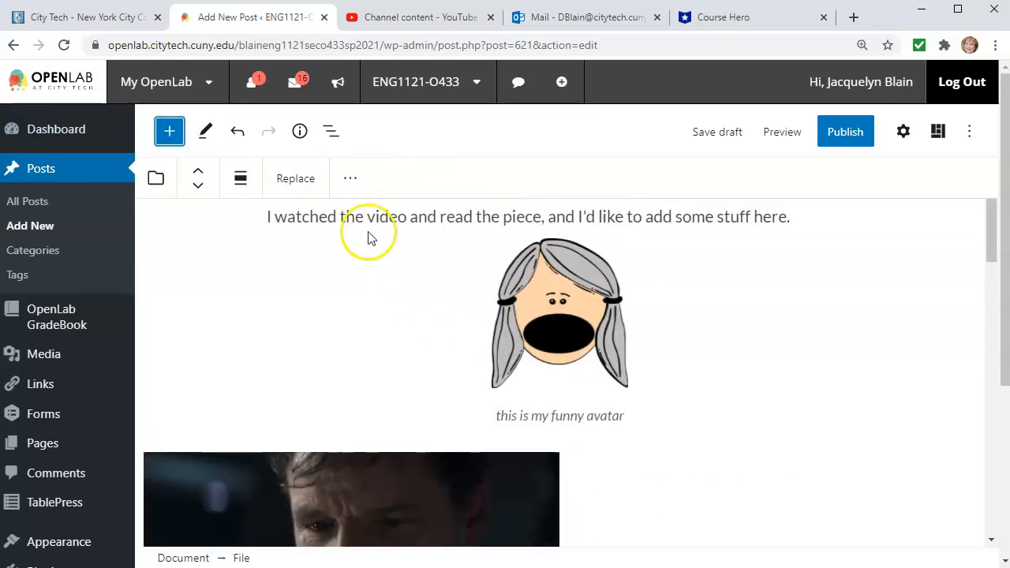
click(347, 180)
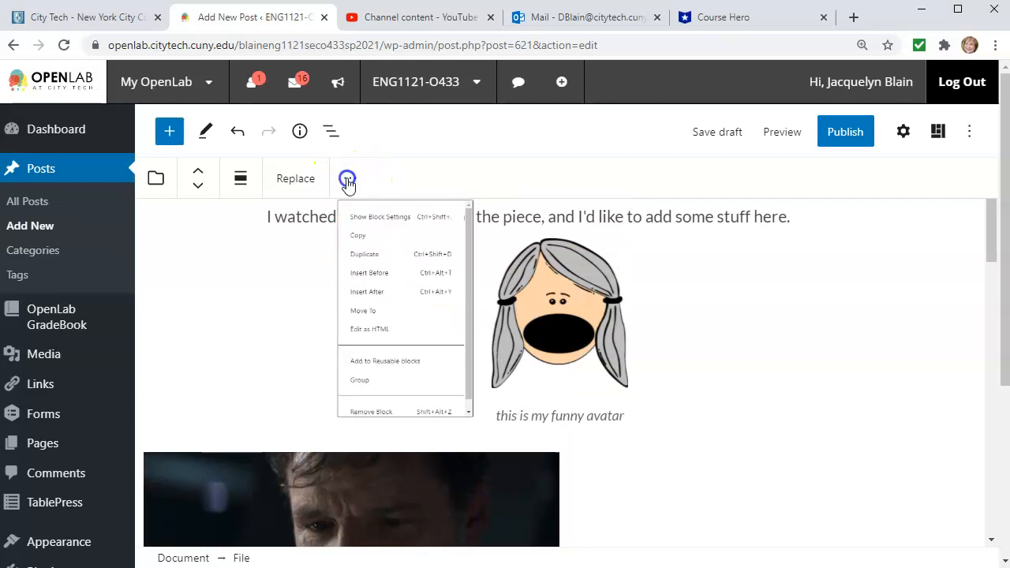
scroll(382, 349, down, 1)
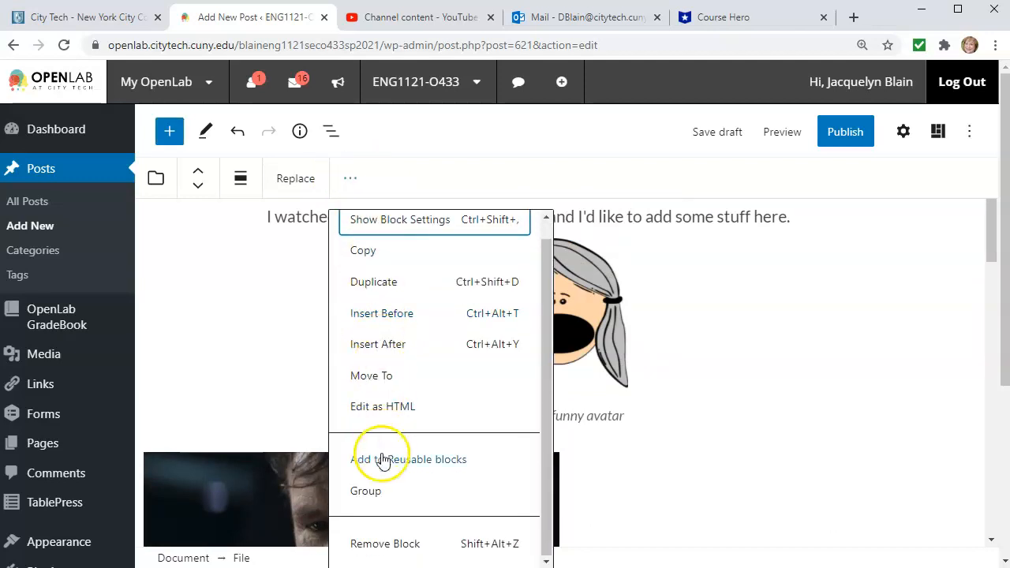
click(397, 542)
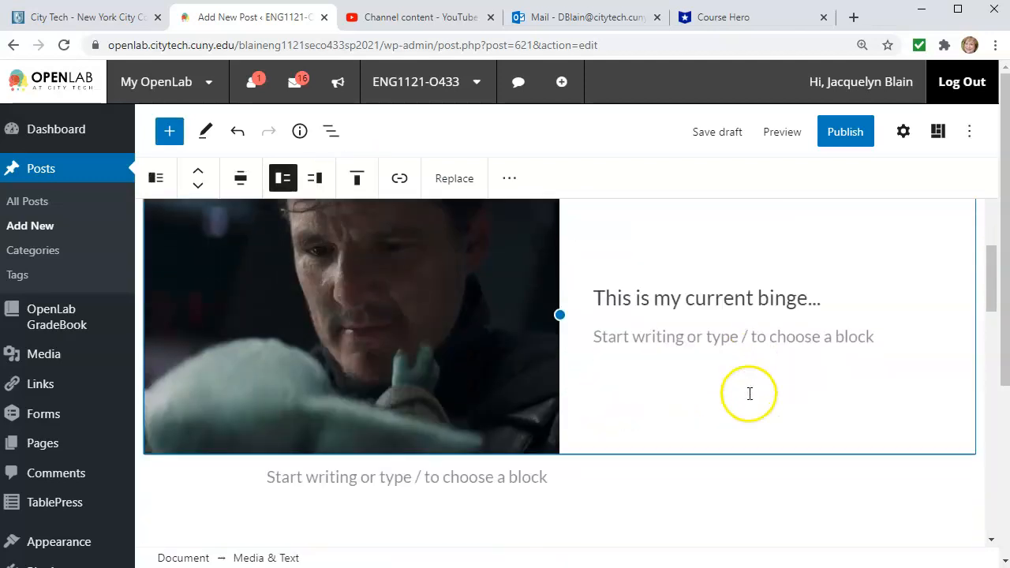
- Examine the additional block options for the Media & Text block and look over the post
scroll(750, 393, down, 1)
click(169, 131)
scroll(601, 316, down, 1)
scroll(603, 316, up, 7)
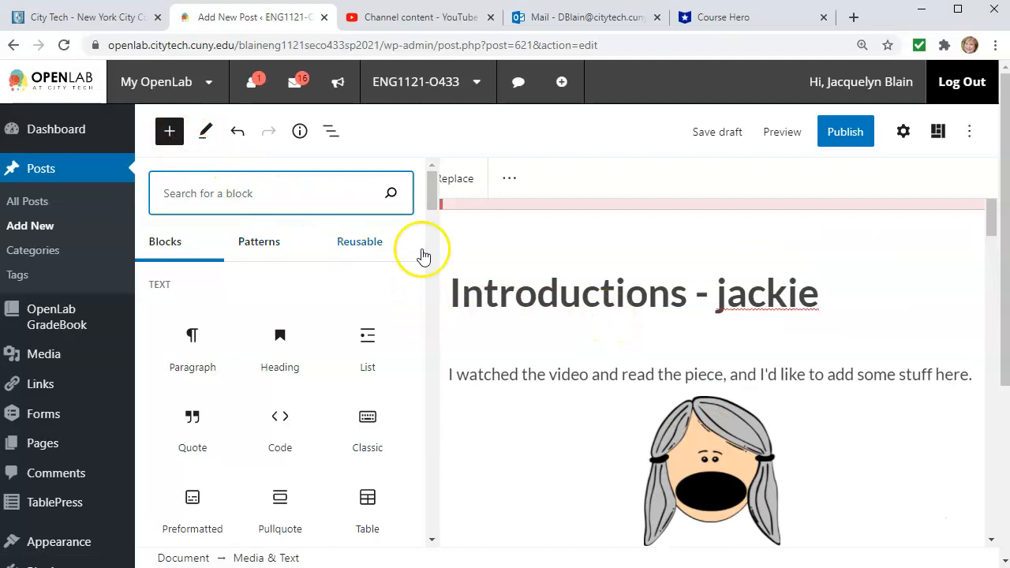
scroll(658, 338, down, 3)
click(793, 382)
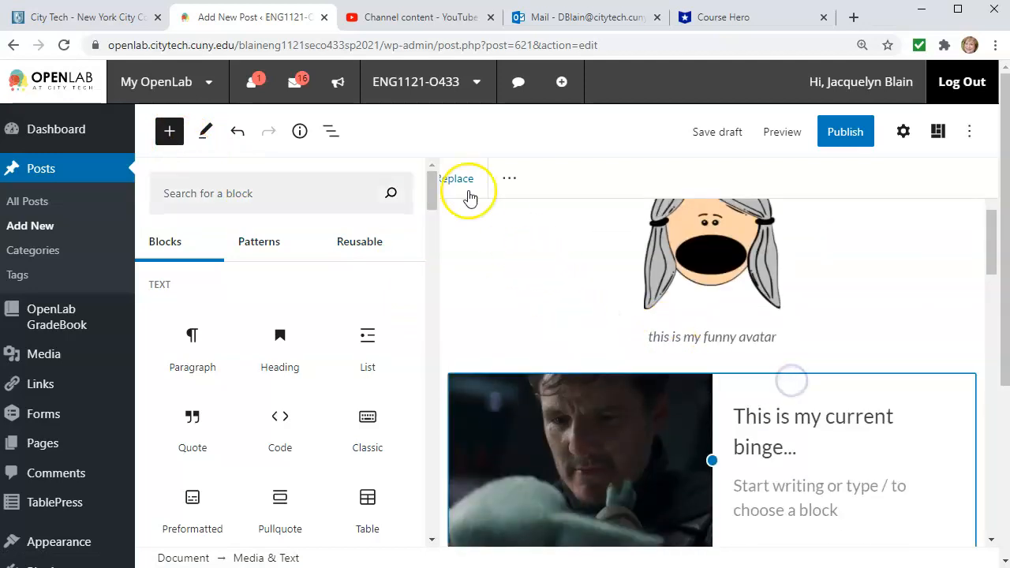
click(509, 180)
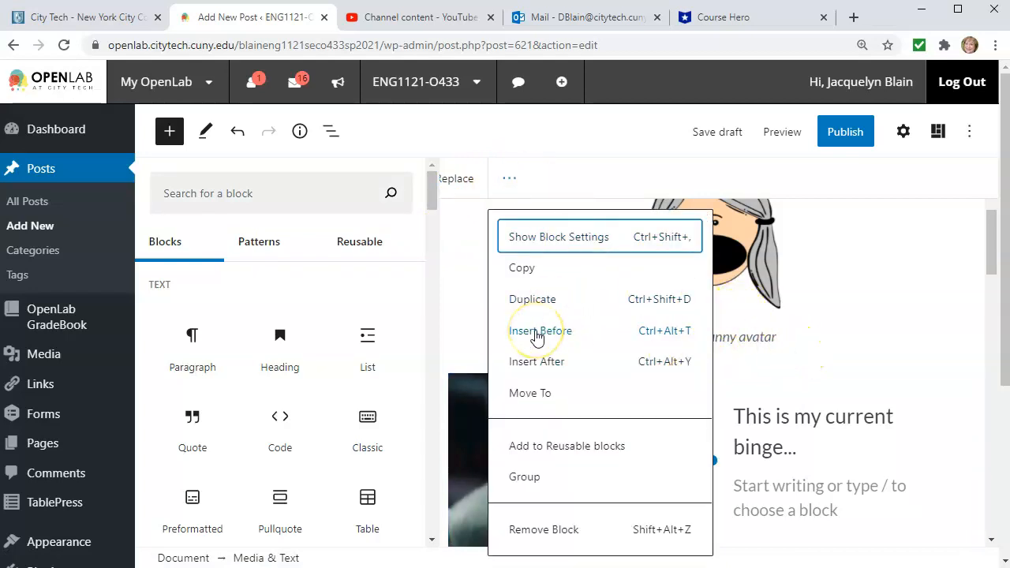
scroll(548, 371, down, 1)
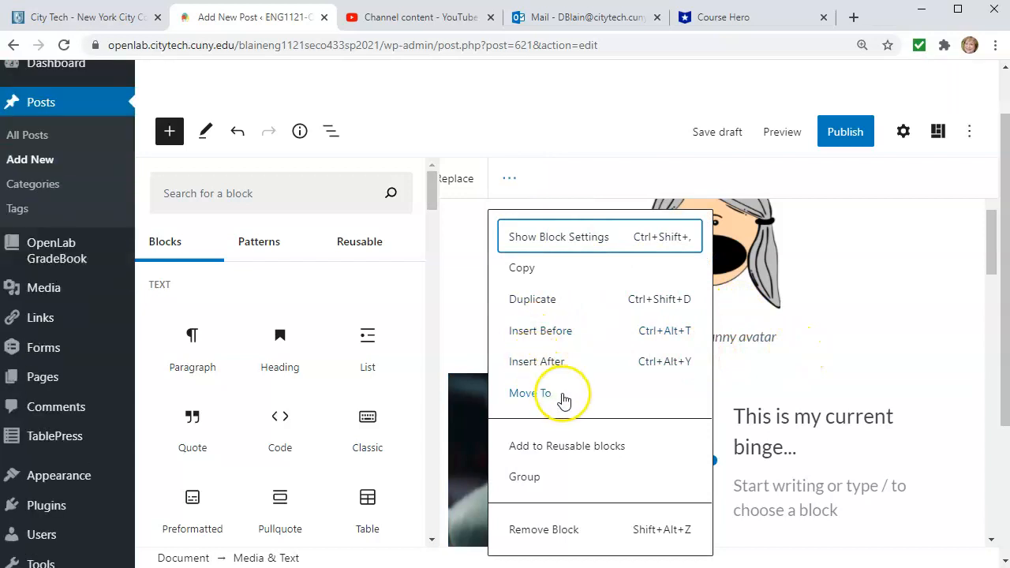
click(468, 337)
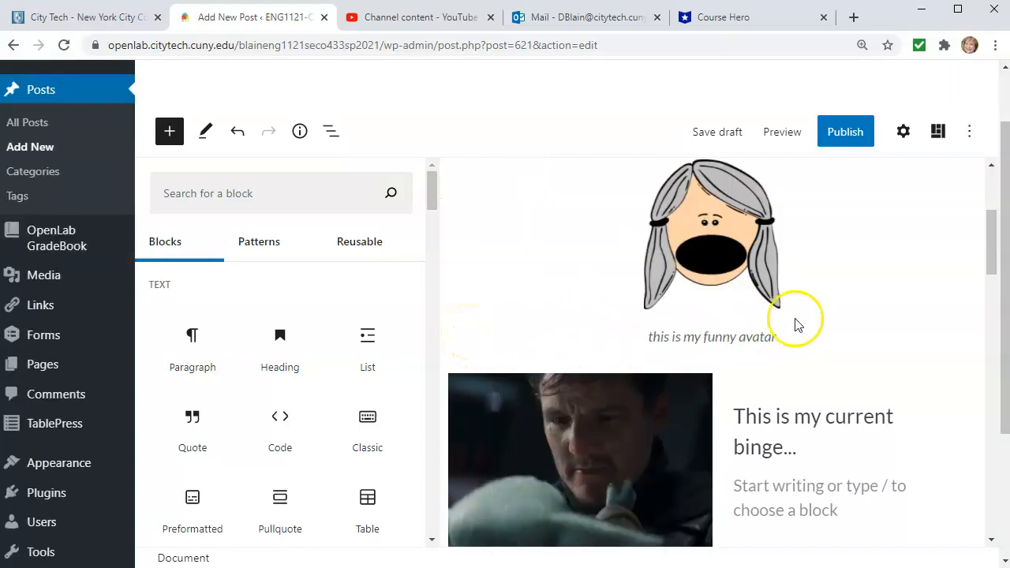
scroll(800, 323, down, 3)
scroll(794, 323, up, 3)
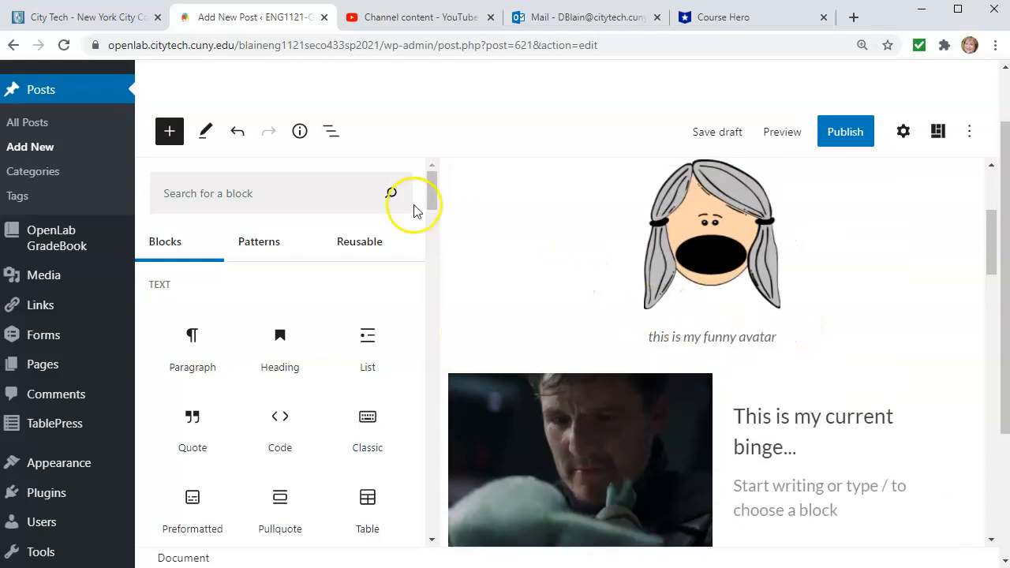
click(169, 131)
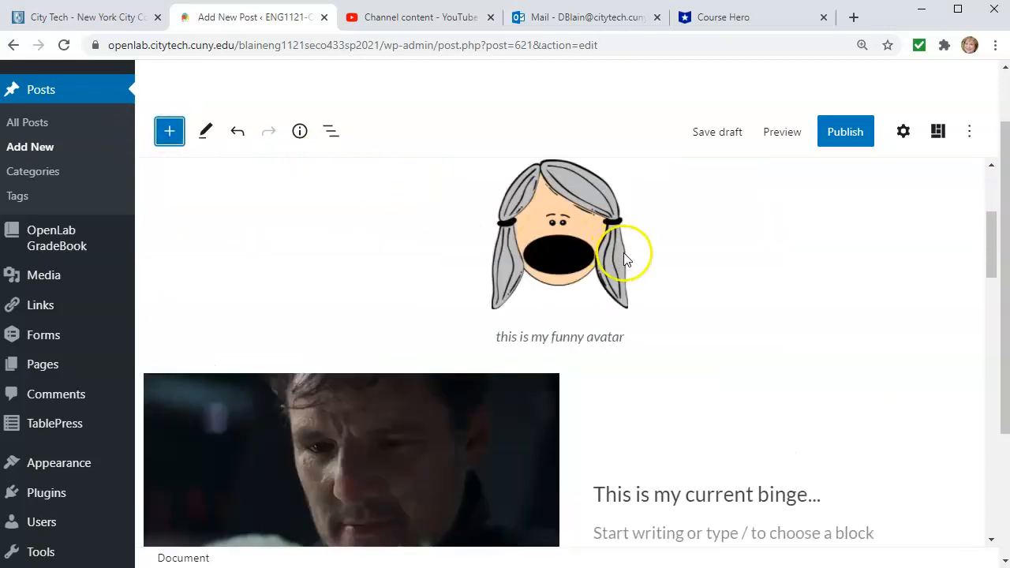
scroll(638, 154, up, 1)
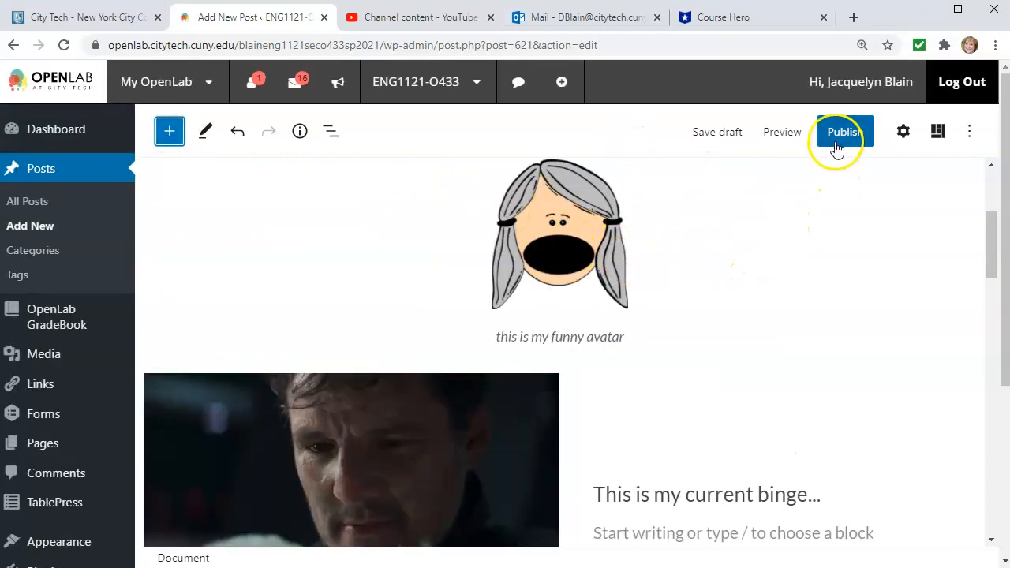
- Try to publish the post, then back out of the pre-publish check
click(836, 150)
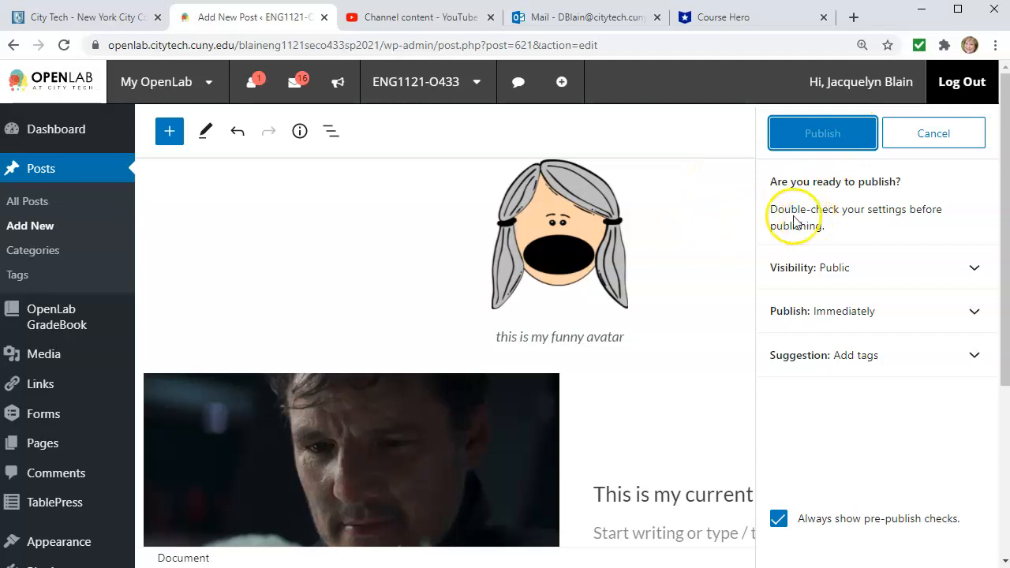
scroll(748, 198, up, 3)
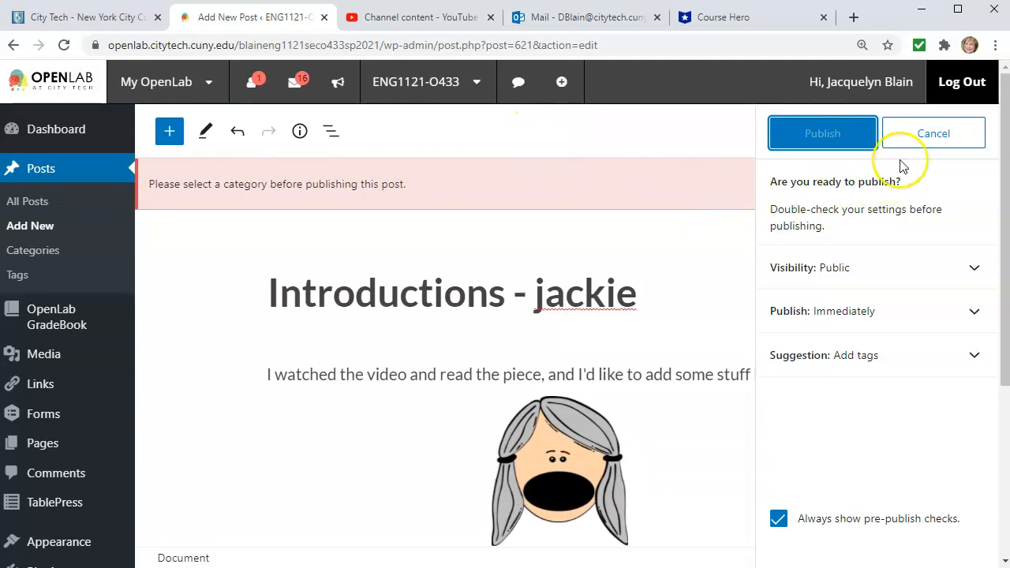
click(919, 138)
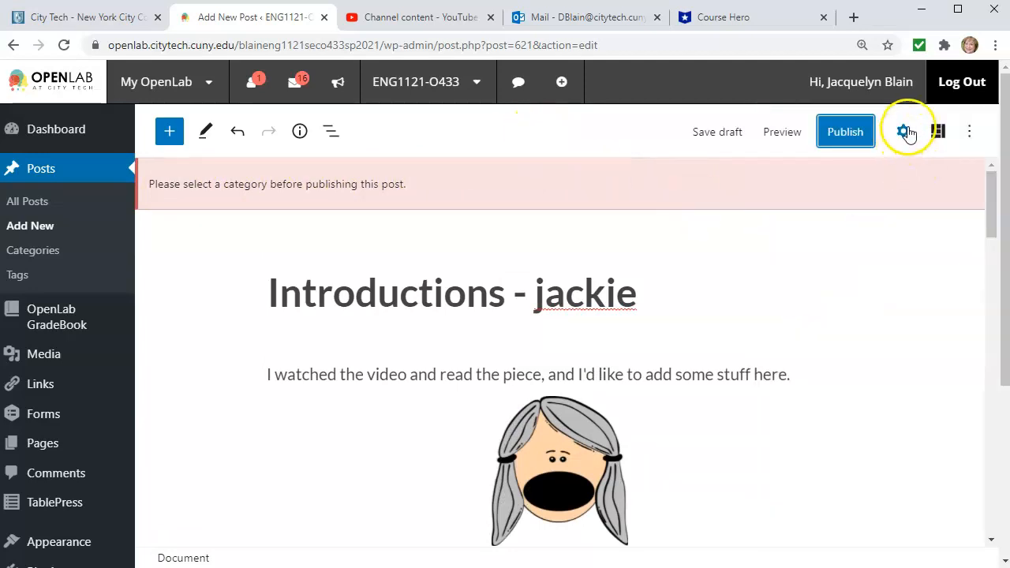
- Assign the post to the Introductions category in the document settings
click(904, 133)
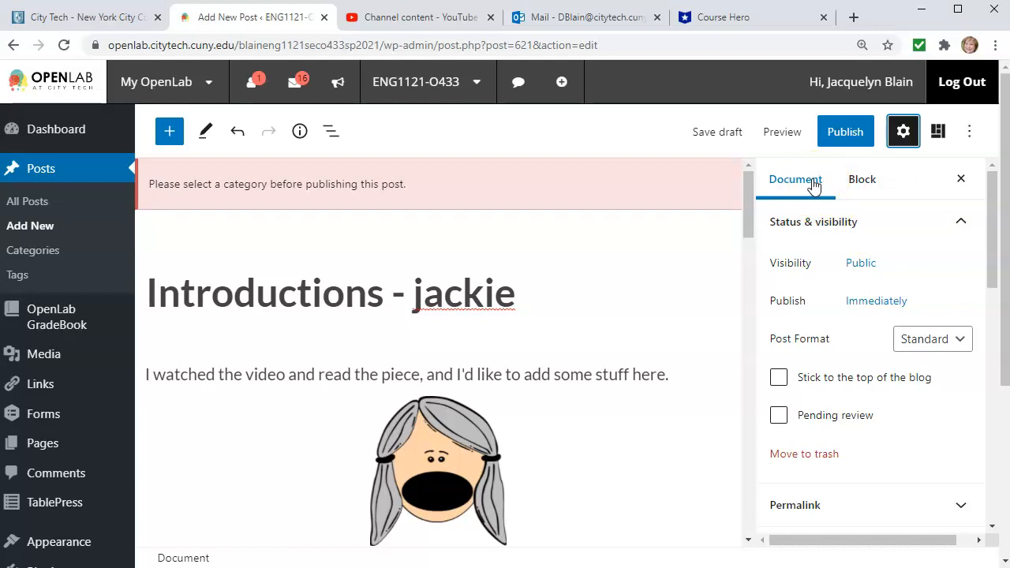
scroll(793, 193, down, 1)
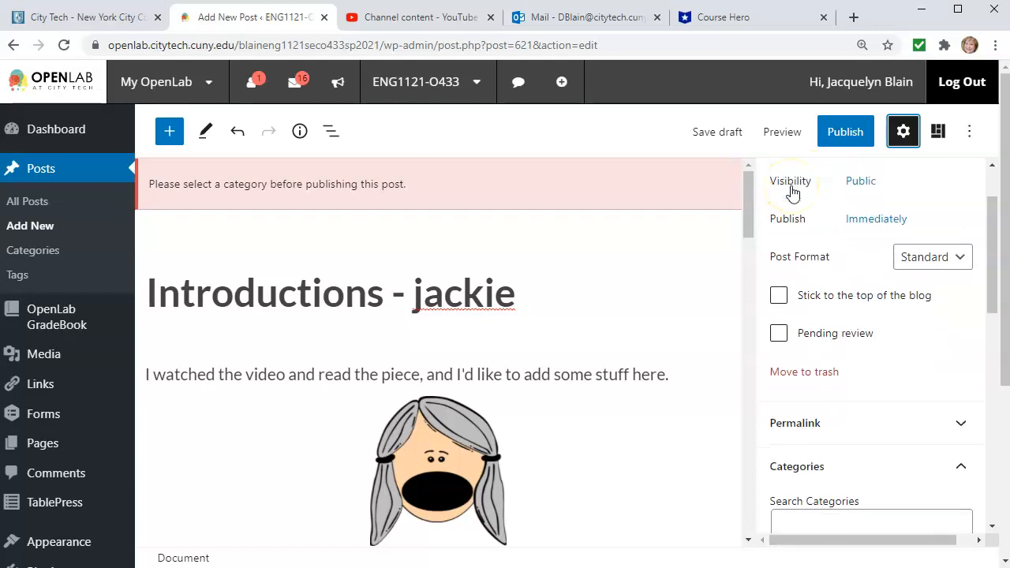
scroll(791, 195, down, 4)
click(779, 265)
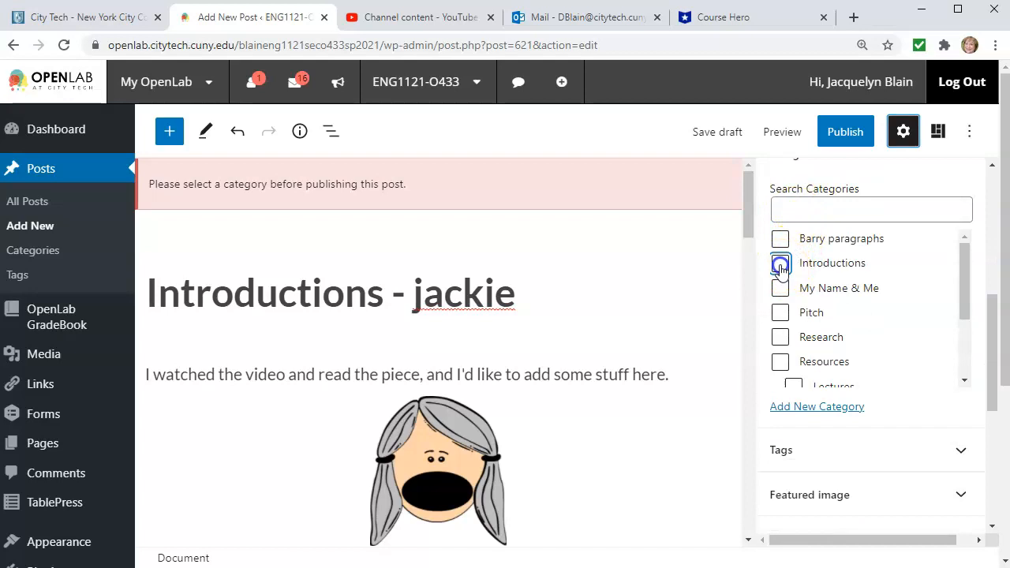
- Look over the whole post during the pre-publish check and publish it immediately with public visibility
click(848, 132)
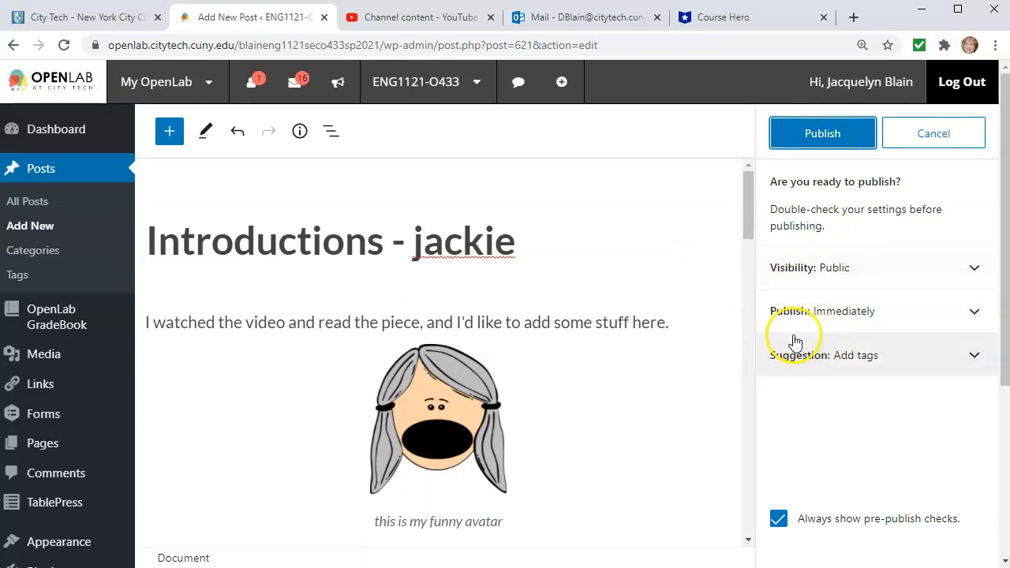
scroll(653, 318, down, 15)
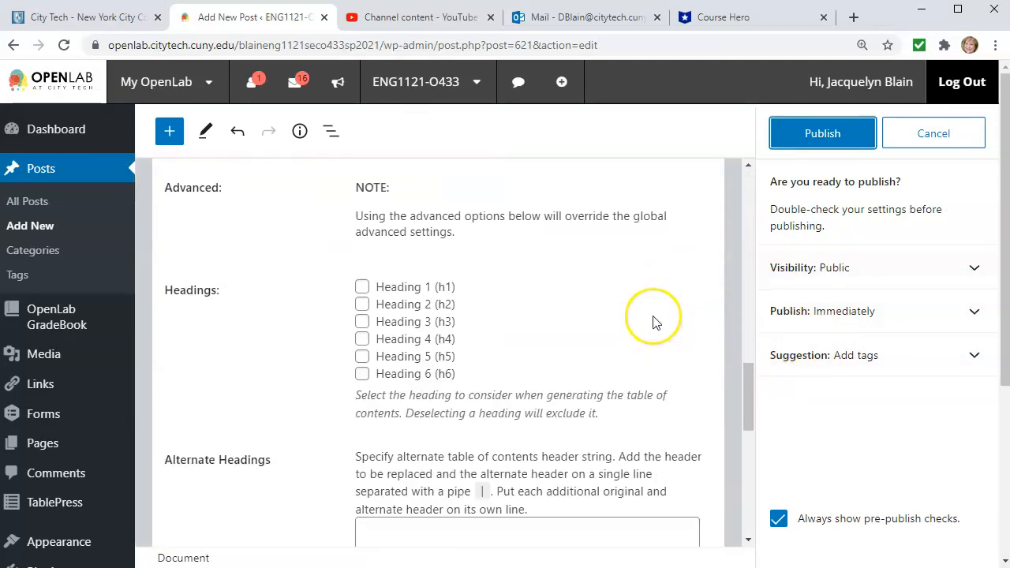
scroll(654, 318, down, 5)
scroll(654, 316, up, 12)
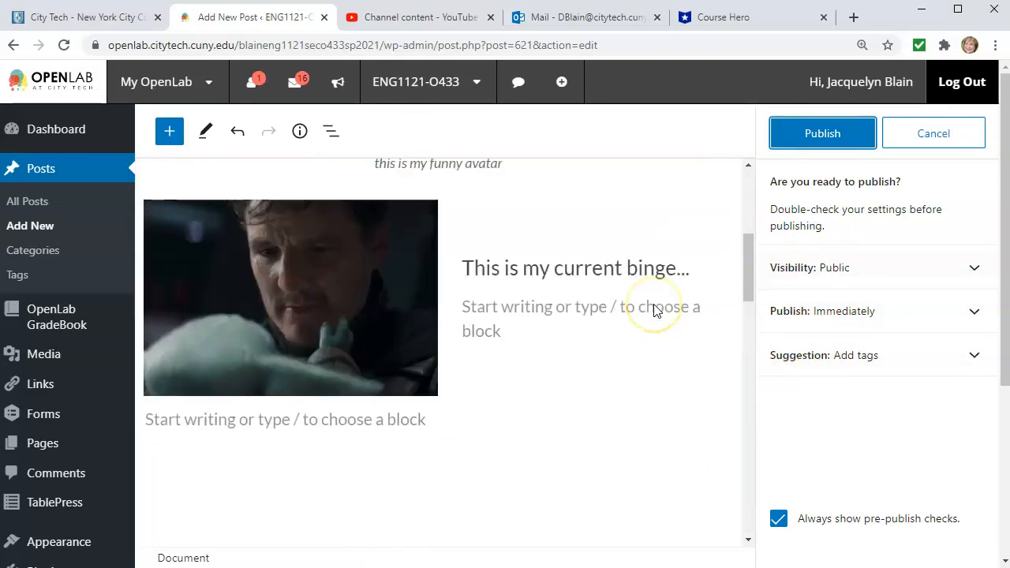
scroll(654, 310, up, 5)
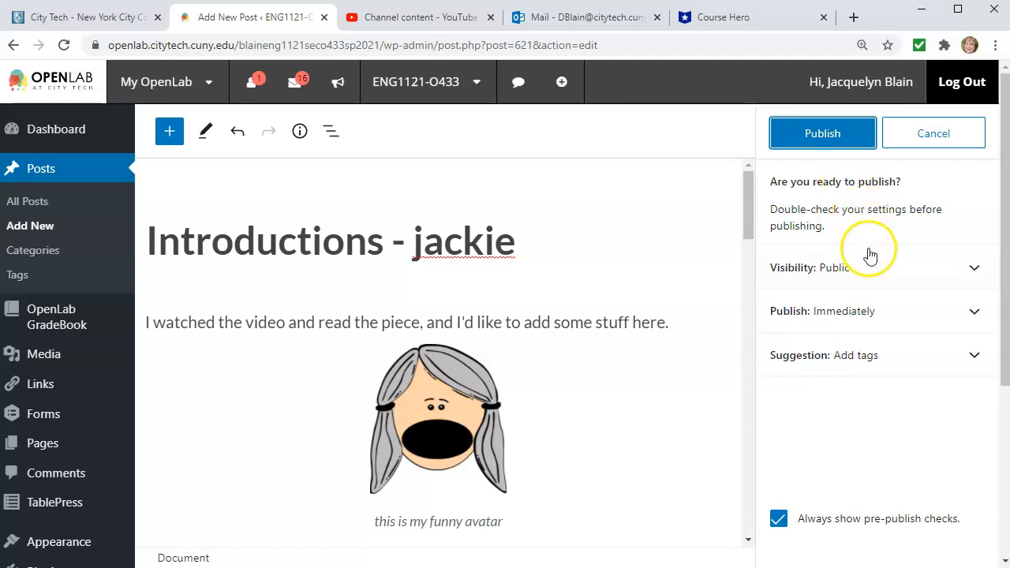
click(834, 135)
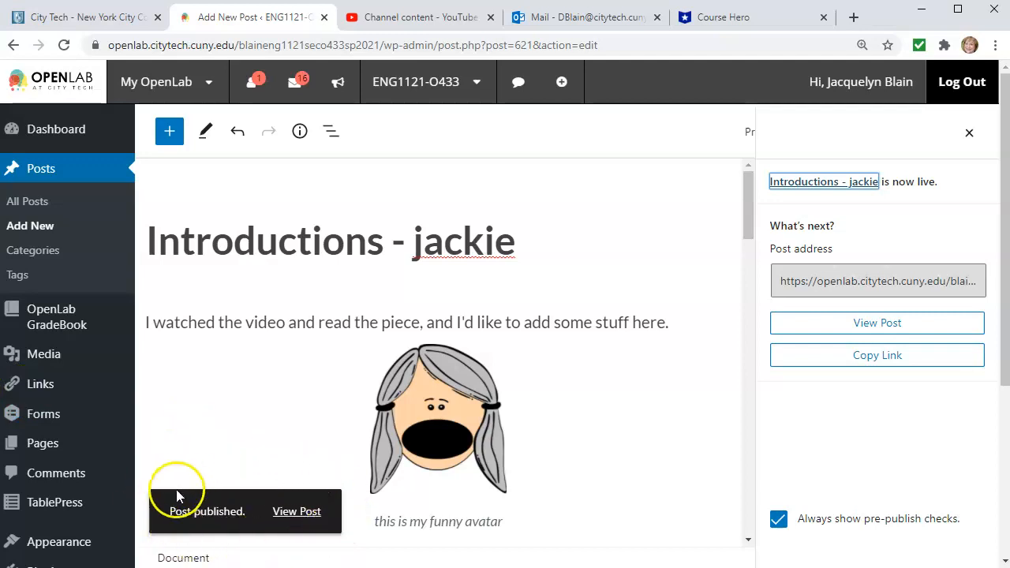
- Open the published introduction post on the course site and look over its text, images and category
click(292, 513)
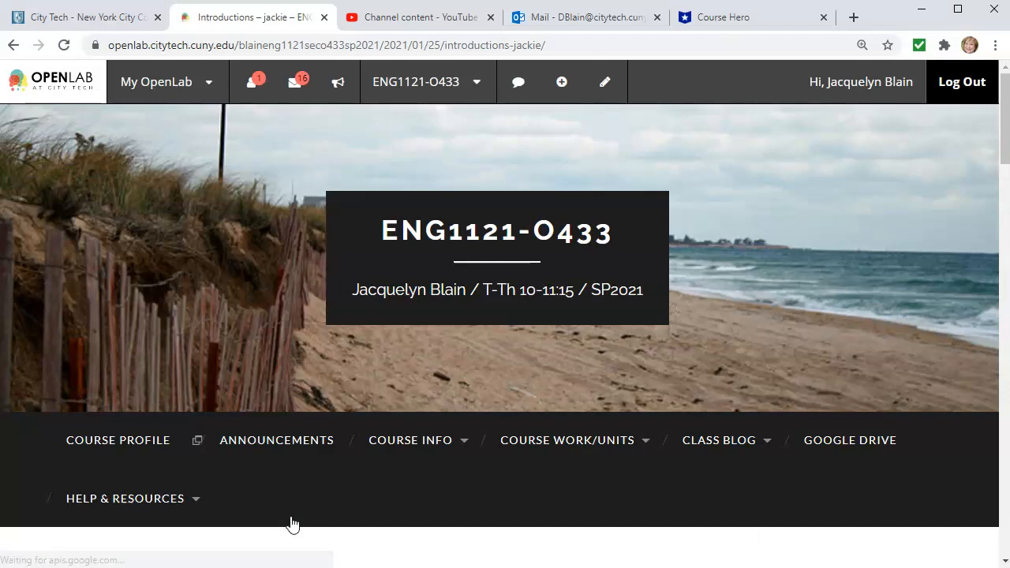
scroll(715, 375, down, 2)
scroll(444, 401, down, 7)
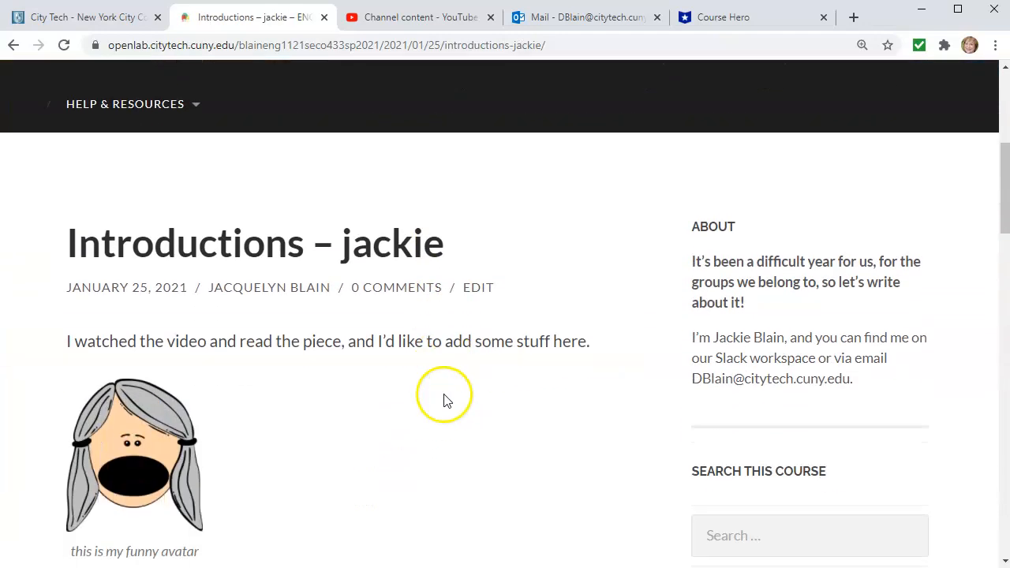
scroll(443, 394, down, 2)
scroll(443, 395, up, 11)
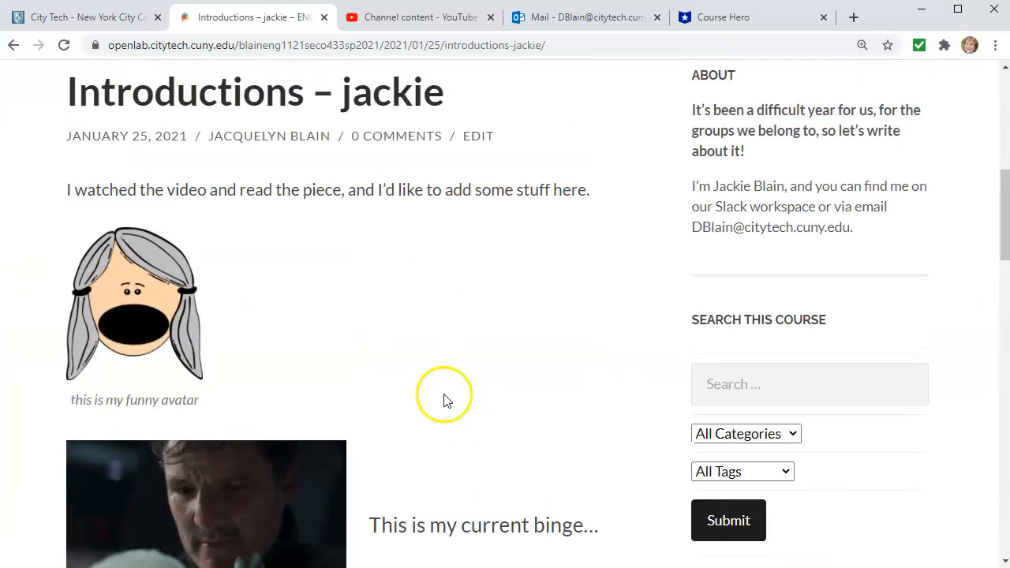
scroll(444, 401, down, 10)
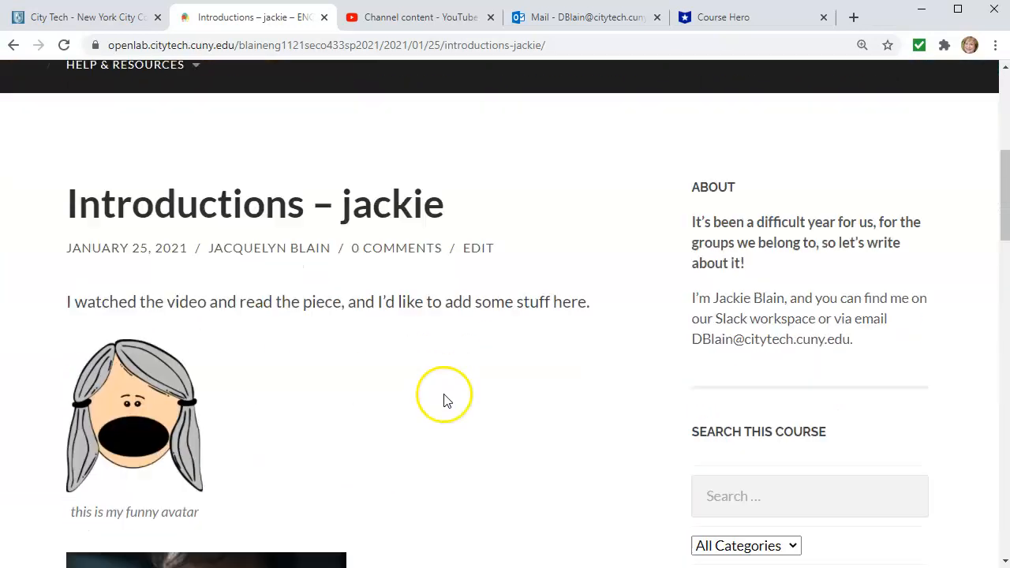
scroll(444, 400, down, 1)
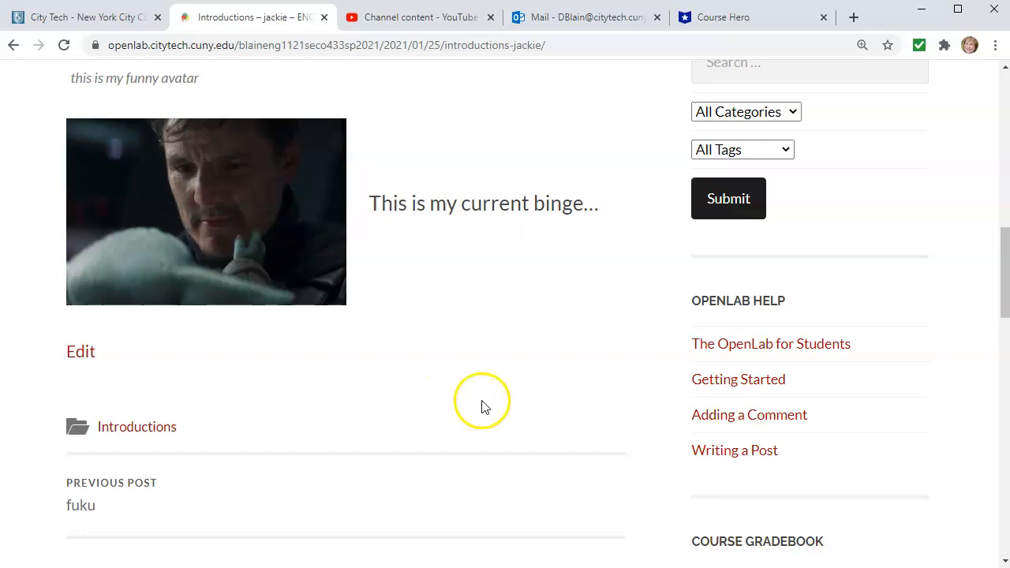
scroll(481, 406, up, 6)
scroll(484, 407, up, 2)
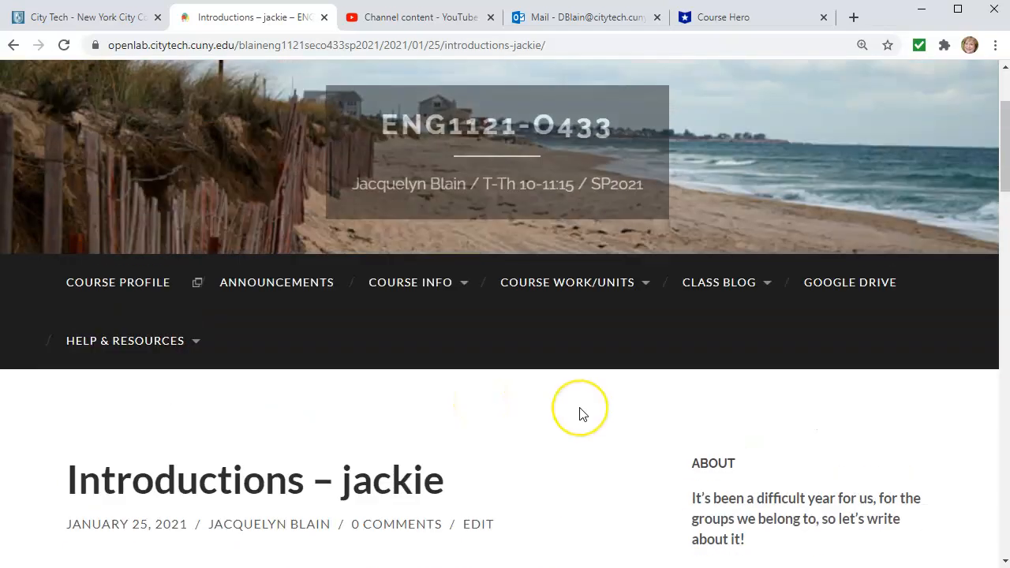
- Reopen the published introduction post in the editor and look over its content
scroll(582, 413, down, 2)
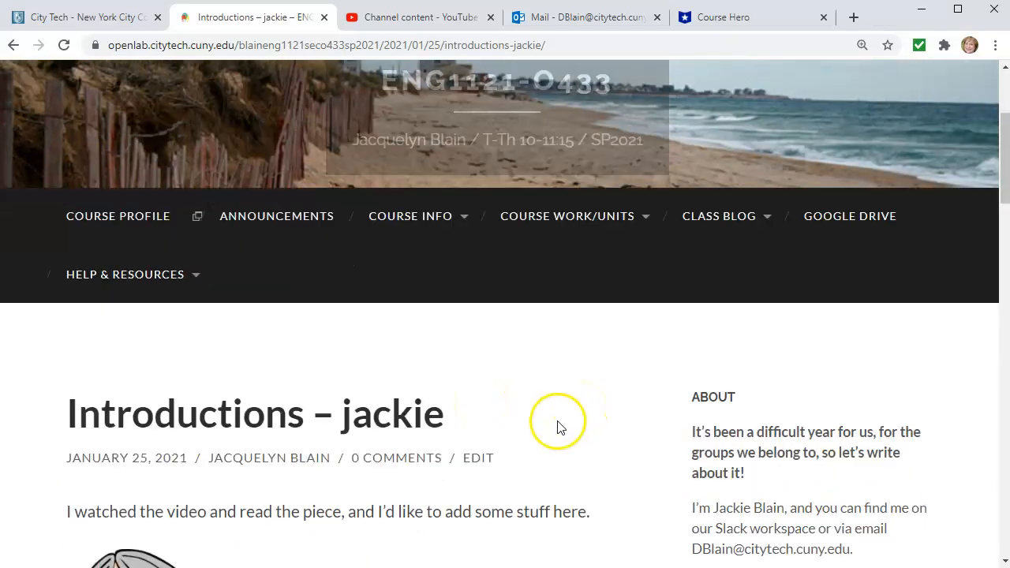
click(479, 368)
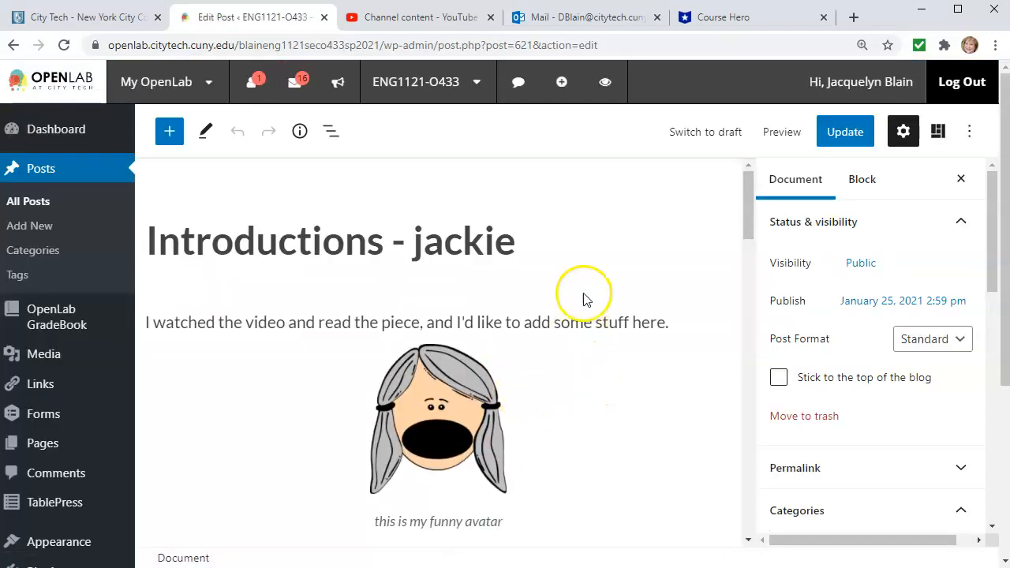
scroll(618, 264, down, 3)
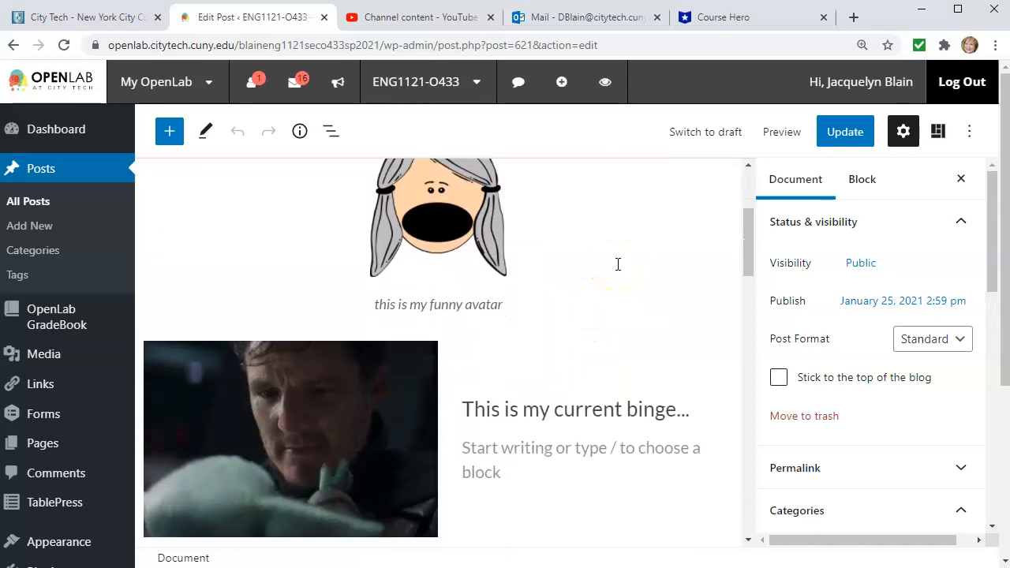
scroll(617, 264, up, 3)
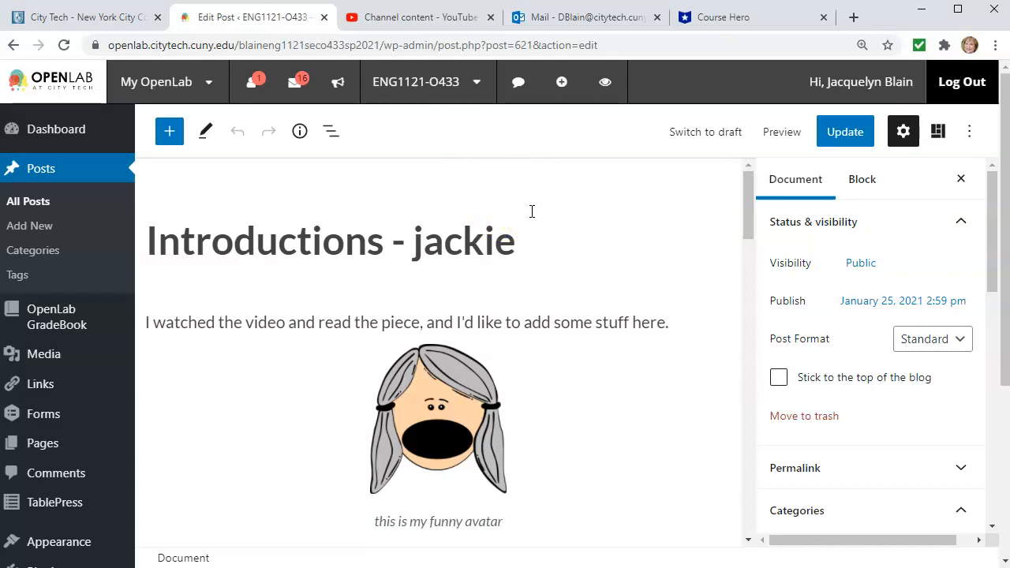
- Return to the ENG1121-O433 course home page and view the categories under Class Blog
mouse_move(414, 83)
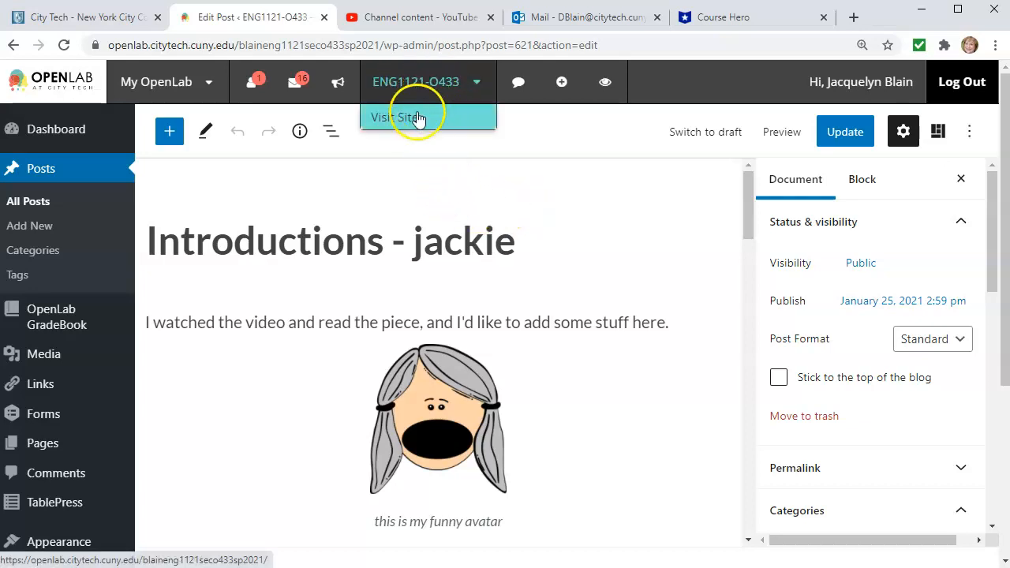
click(425, 82)
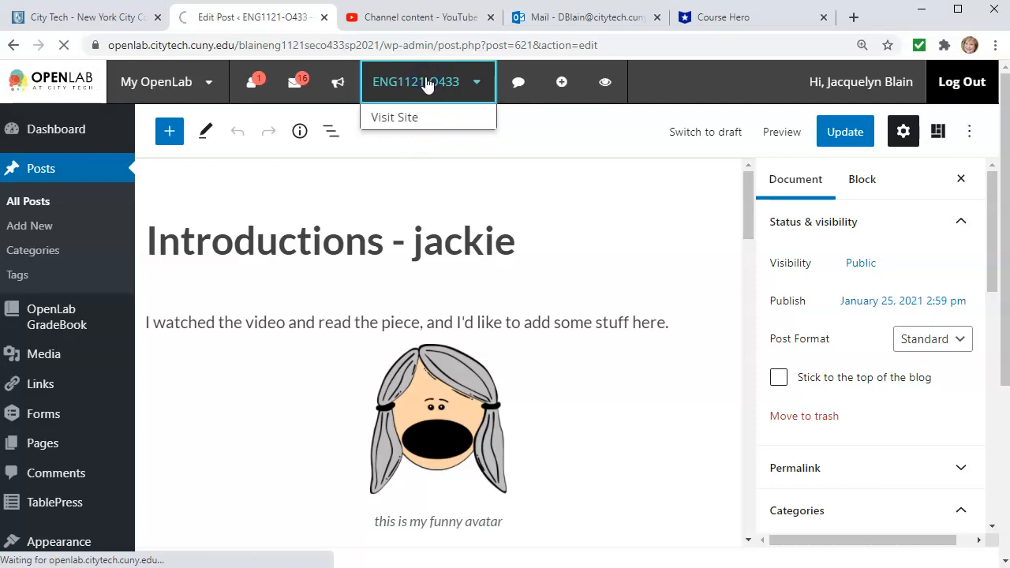
scroll(742, 201, down, 2)
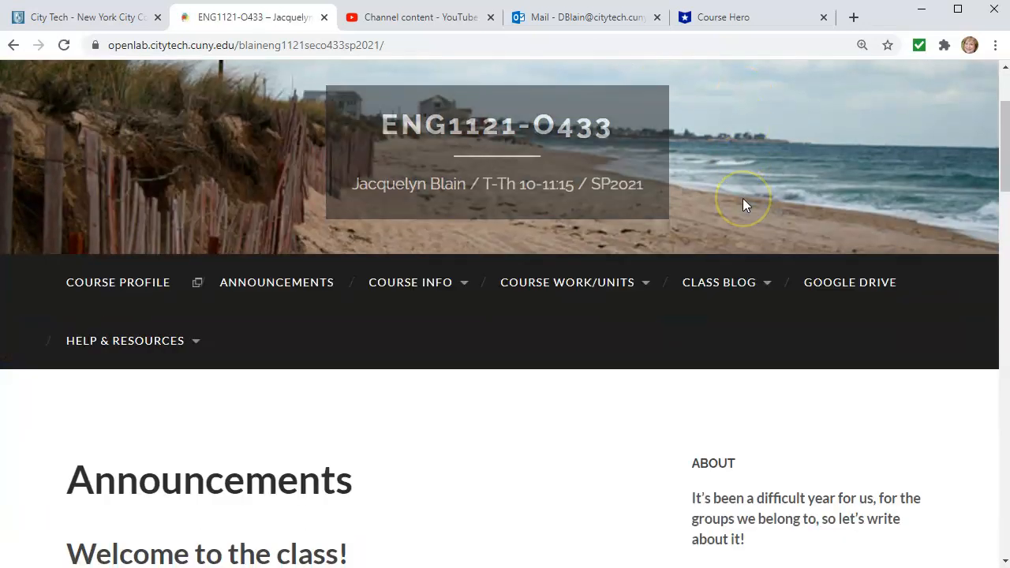
scroll(743, 200, up, 2)
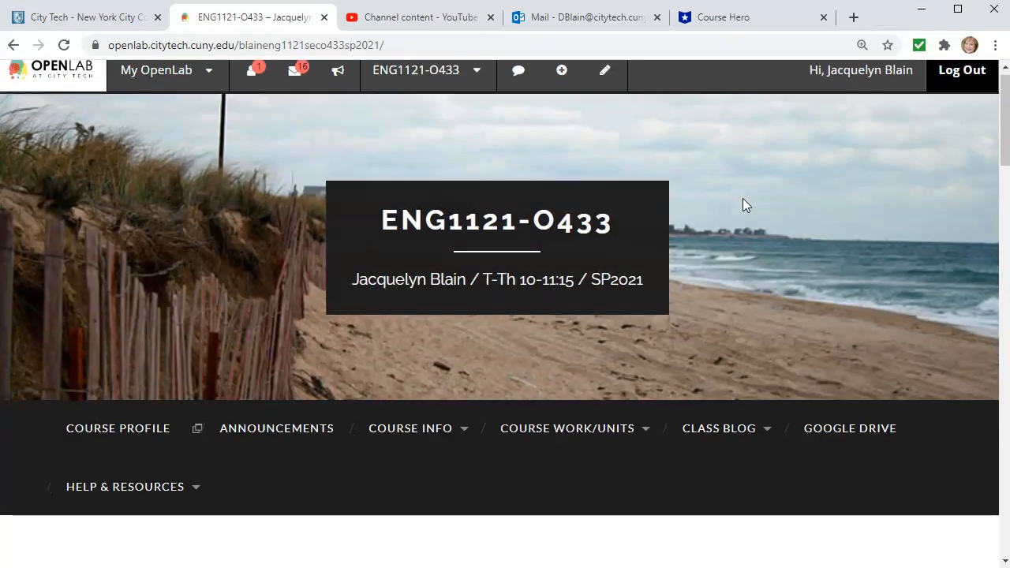
scroll(742, 203, down, 2)
mouse_move(707, 273)
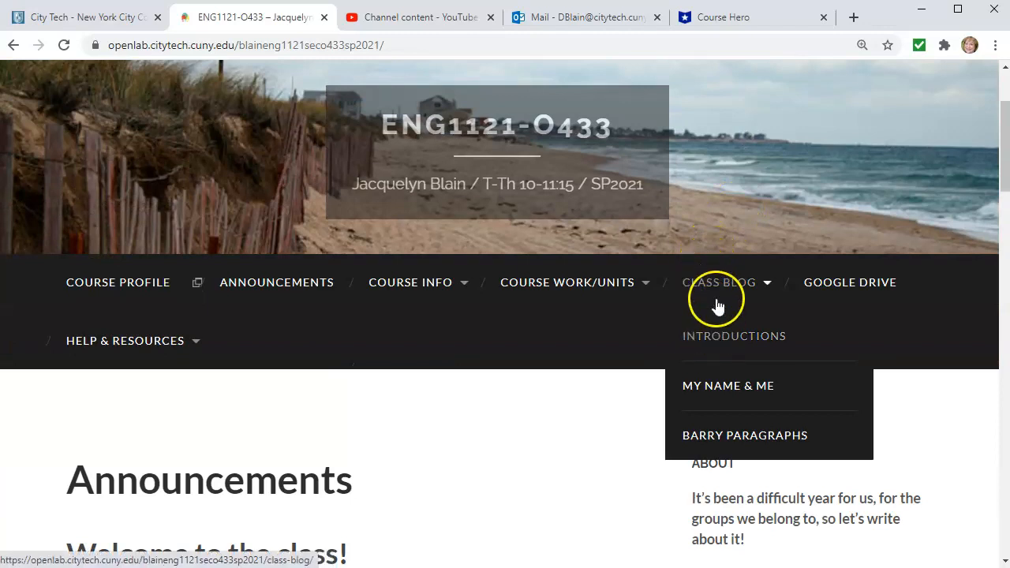
scroll(758, 229, up, 2)
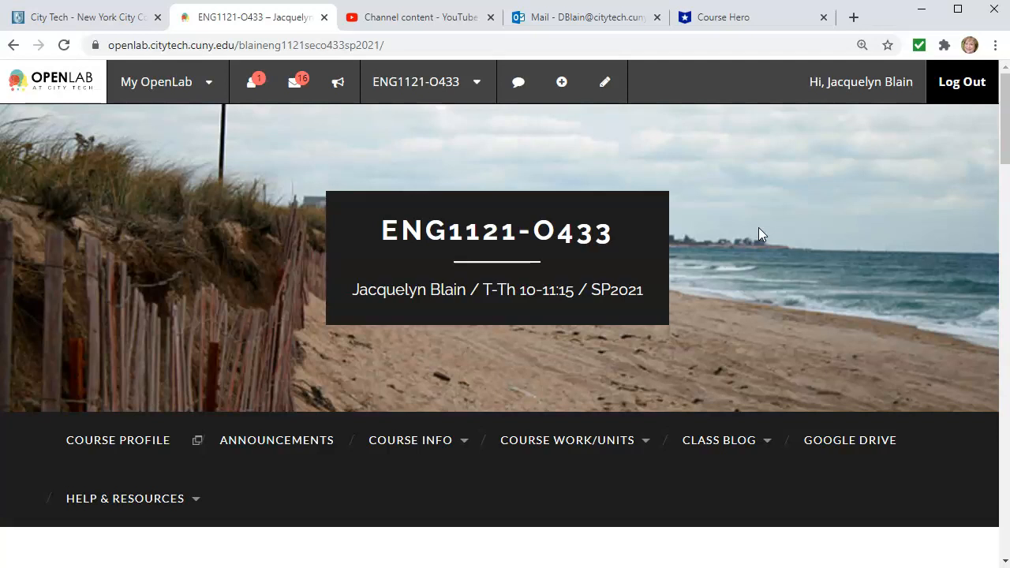
- Look through the course home page for the OpenLab Help links, including Writing a Post
scroll(758, 227, down, 1)
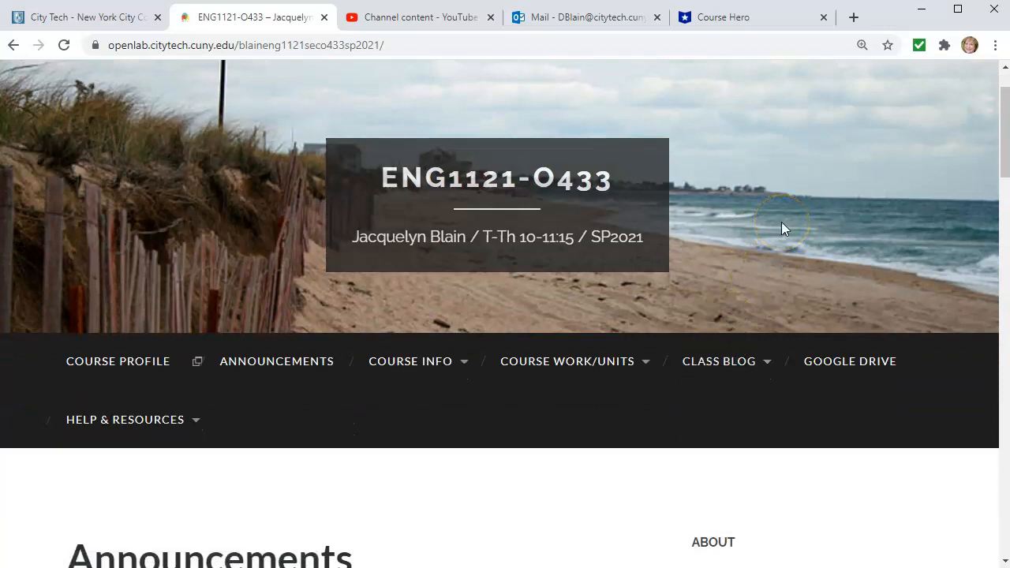
scroll(781, 223, up, 1)
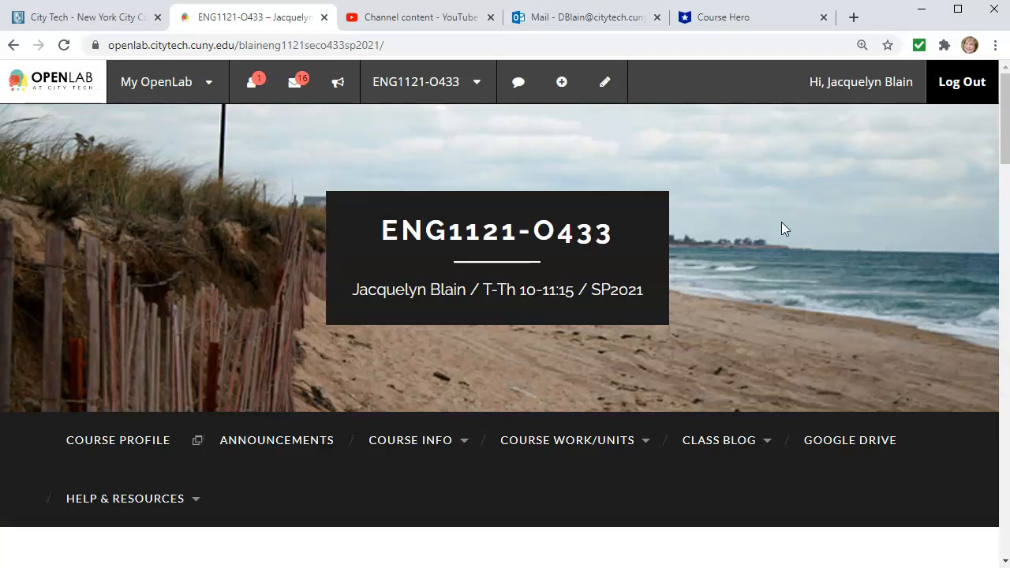
scroll(781, 228, down, 10)
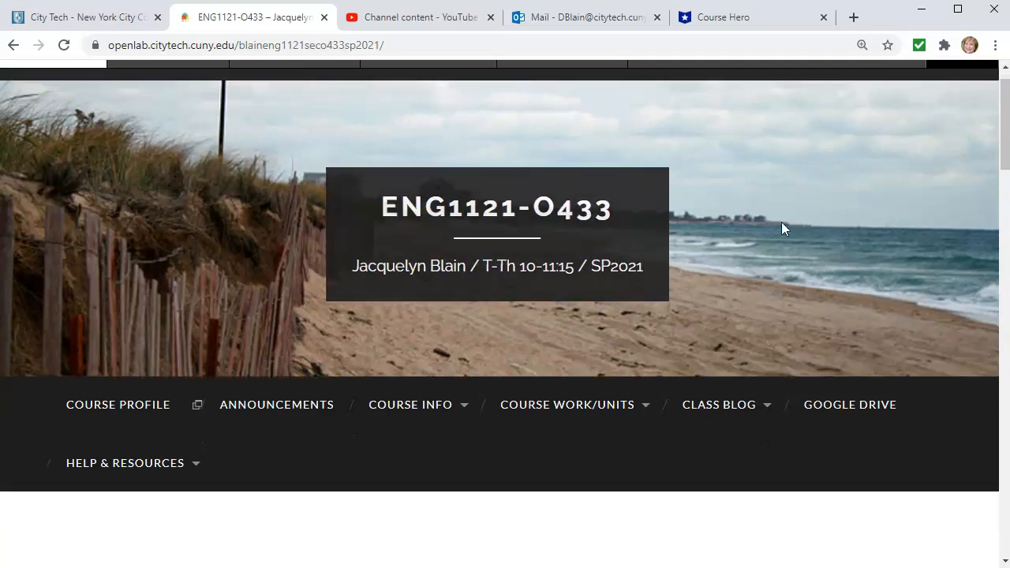
scroll(785, 229, down, 1)
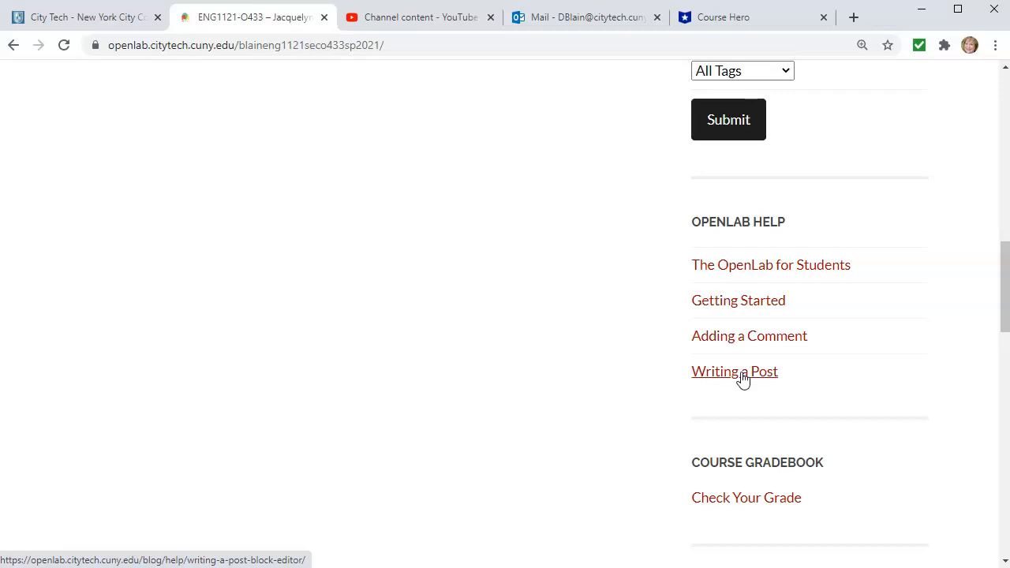
scroll(746, 377, up, 10)
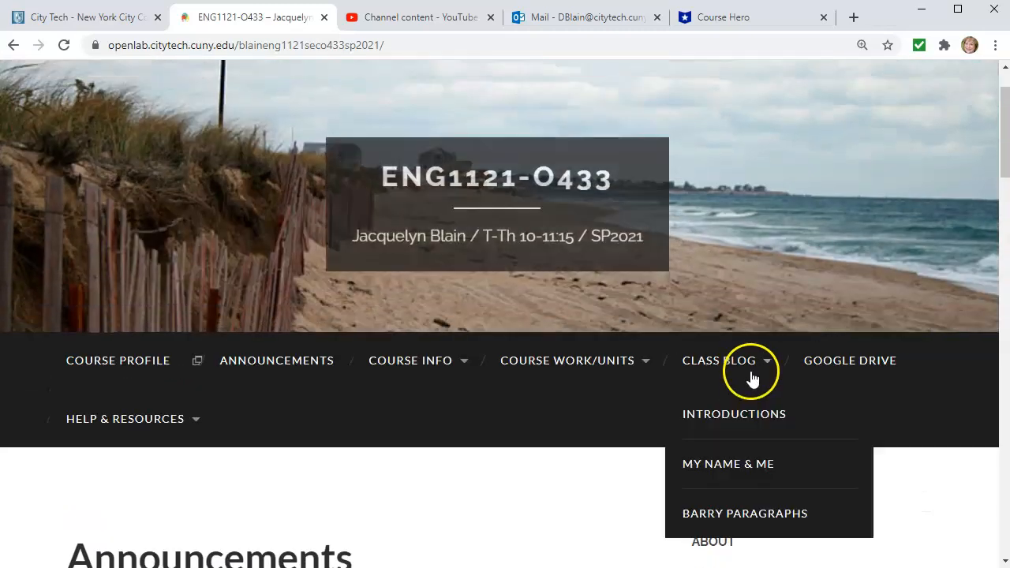
- Open the Class Resources page under Help & Resources and find the block editor handout for creating a post
mouse_move(416, 363)
mouse_move(158, 408)
scroll(144, 405, down, 1)
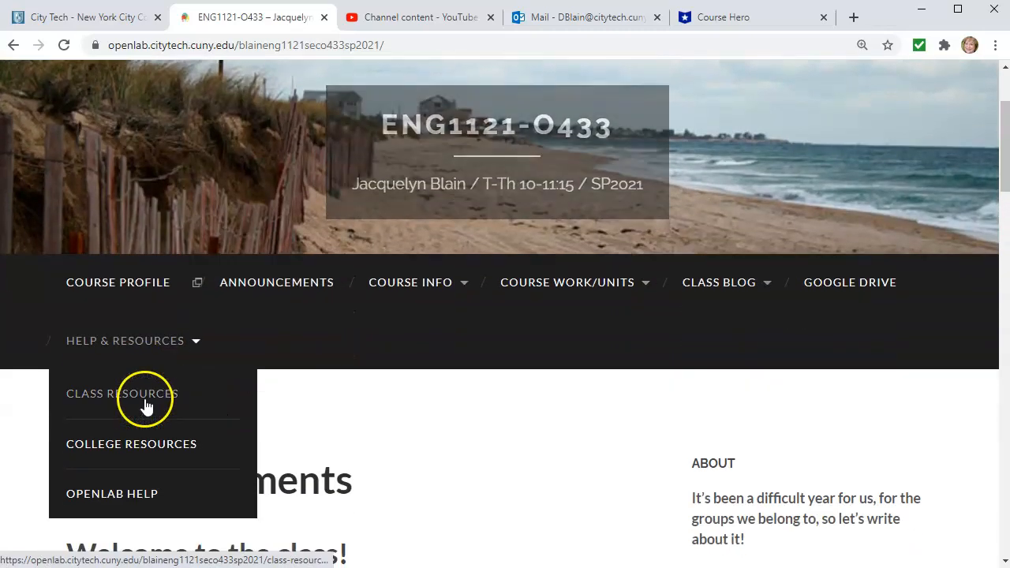
click(146, 404)
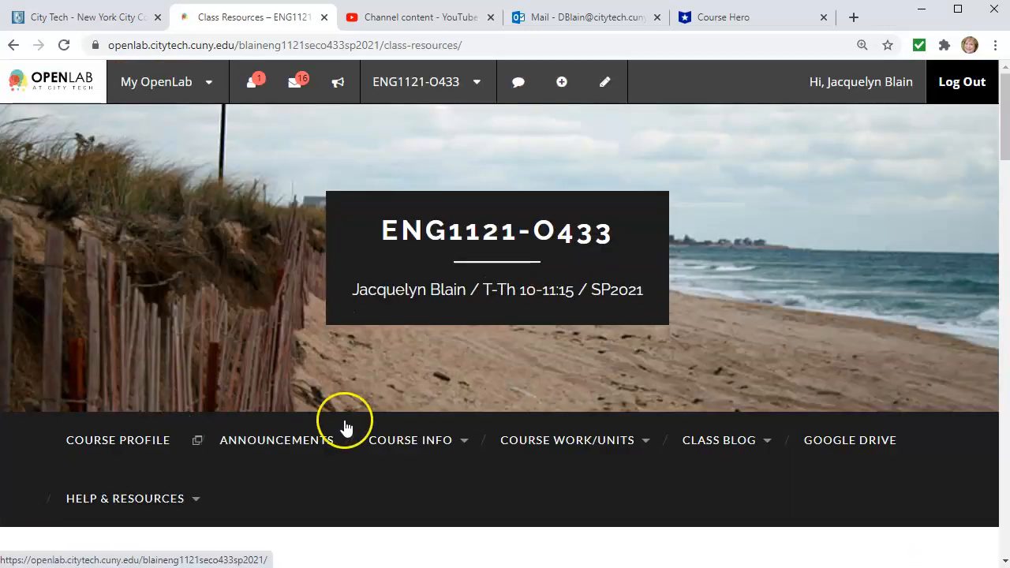
scroll(351, 429, down, 6)
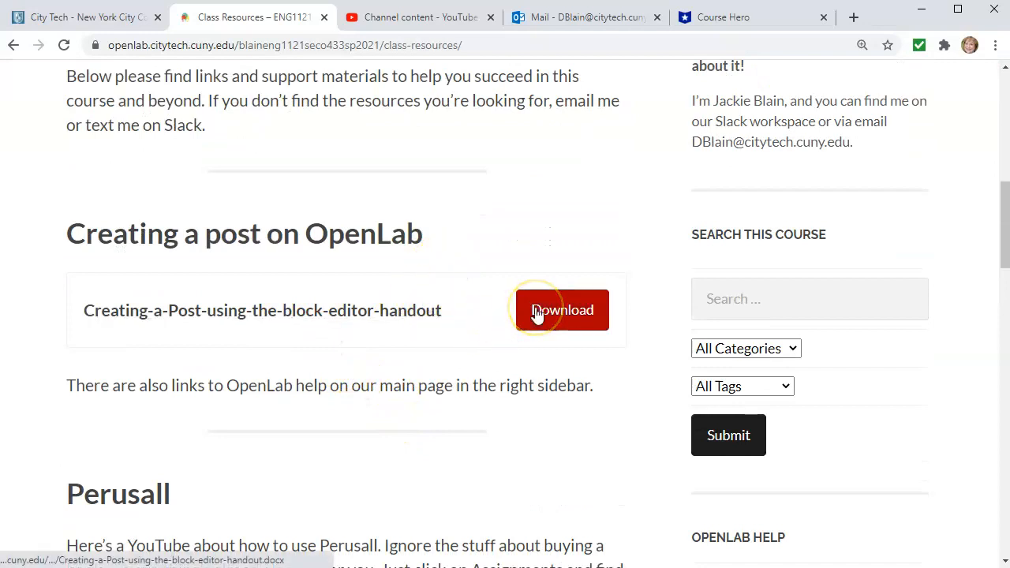
scroll(417, 365, up, 6)
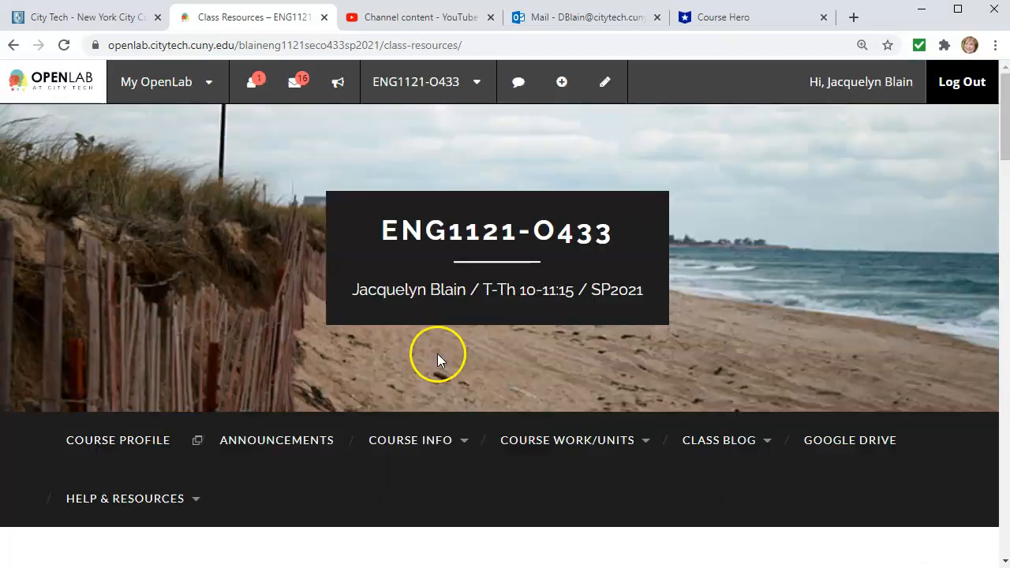